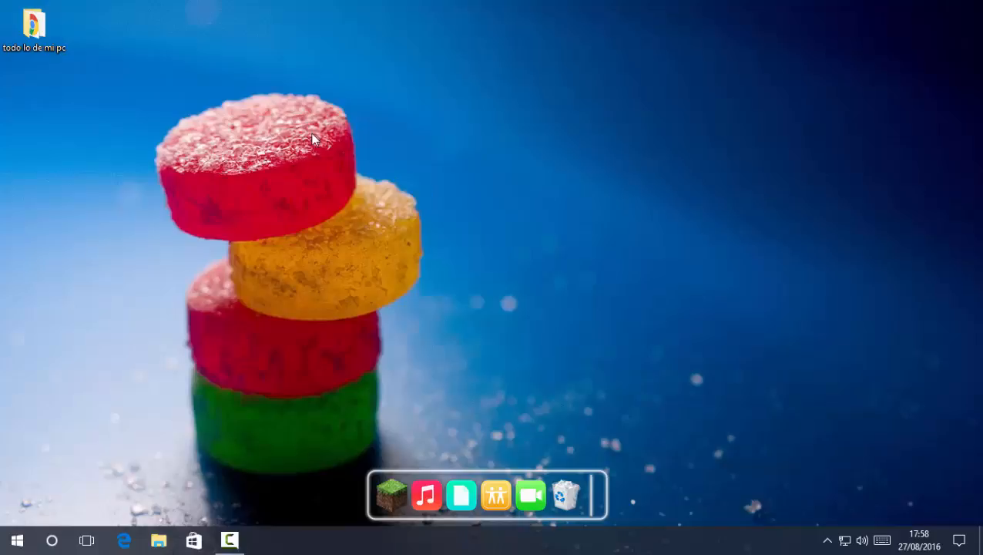
Create a new empty WinRAR ZIP archive on the desktop, keeping its default name
left_click_drag(139, 73, 389, 274)
left_click_drag(116, 42, 139, 76)
right_click(261, 230)
left_click(195, 192)
right_click(220, 272)
mouse_move(399, 408)
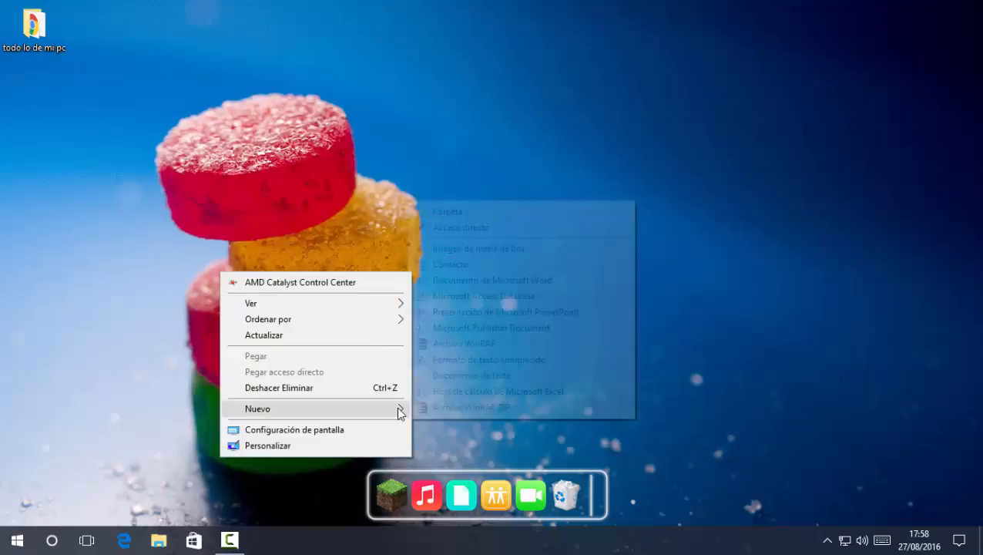
left_click(441, 412)
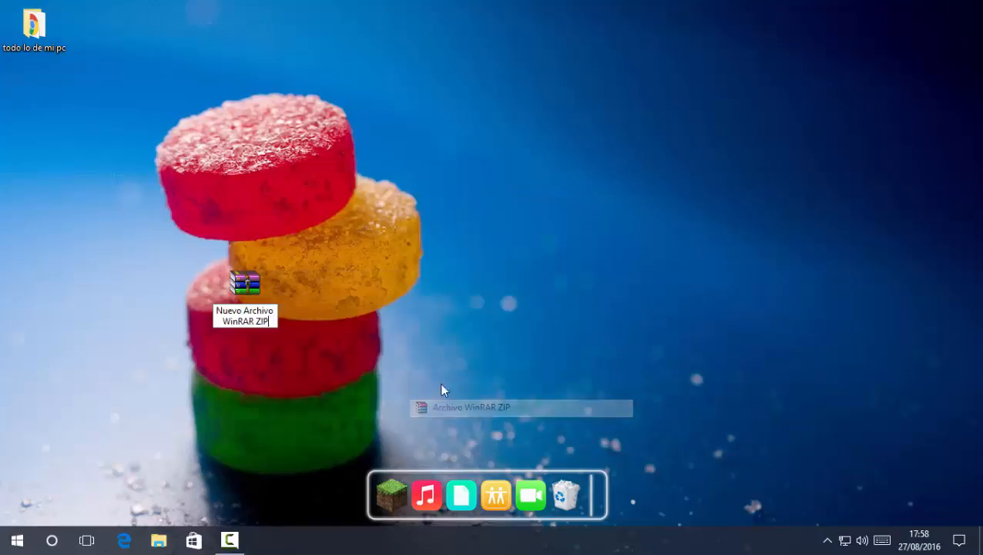
left_click(267, 299)
left_click_drag(267, 298, 354, 245)
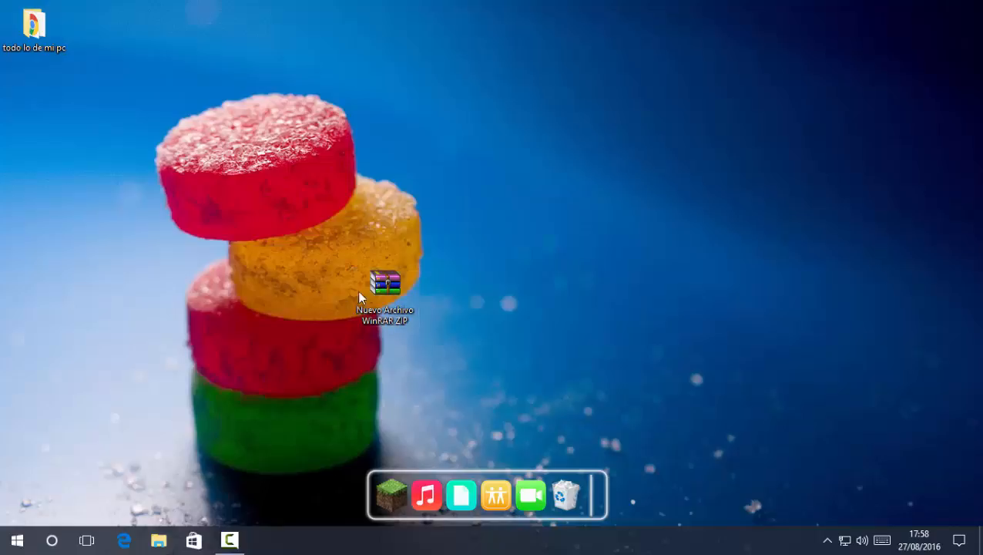
Create a new folder and place it just above the ZIP archive
right_click(186, 207)
mouse_move(332, 340)
left_click(453, 346)
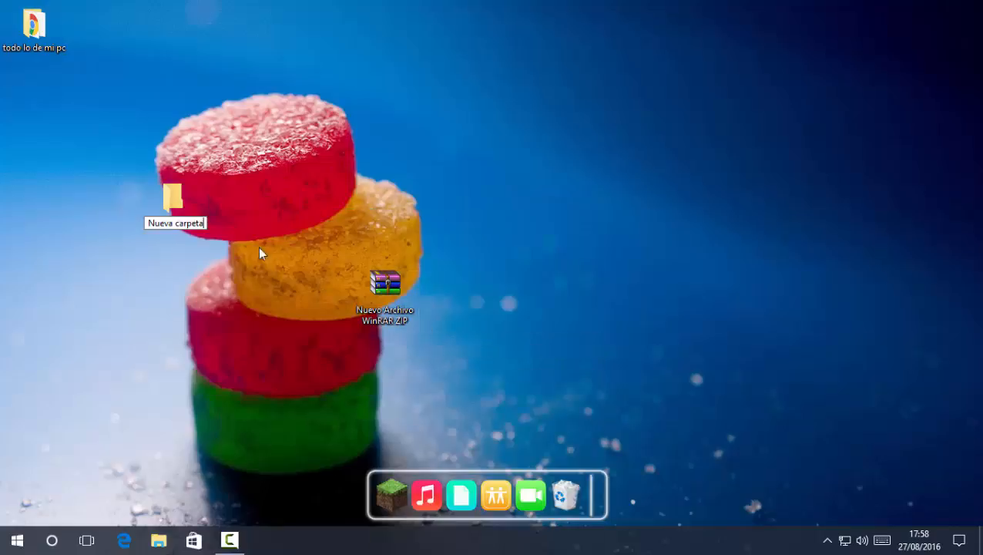
left_click_drag(179, 204, 387, 210)
left_click(485, 277)
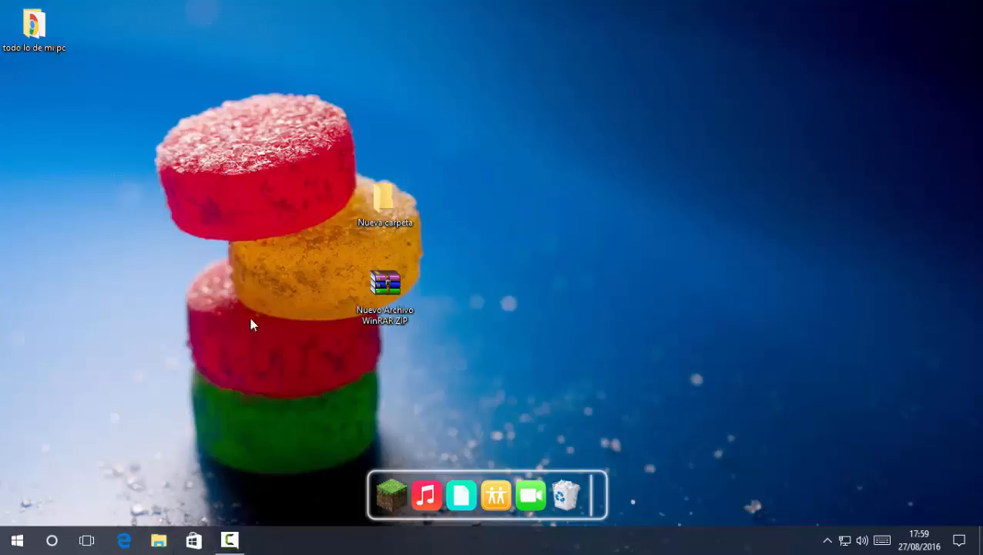
Delete the empty Nueva carpeta folder from the desktop into the Recycle Bin
left_click(159, 541)
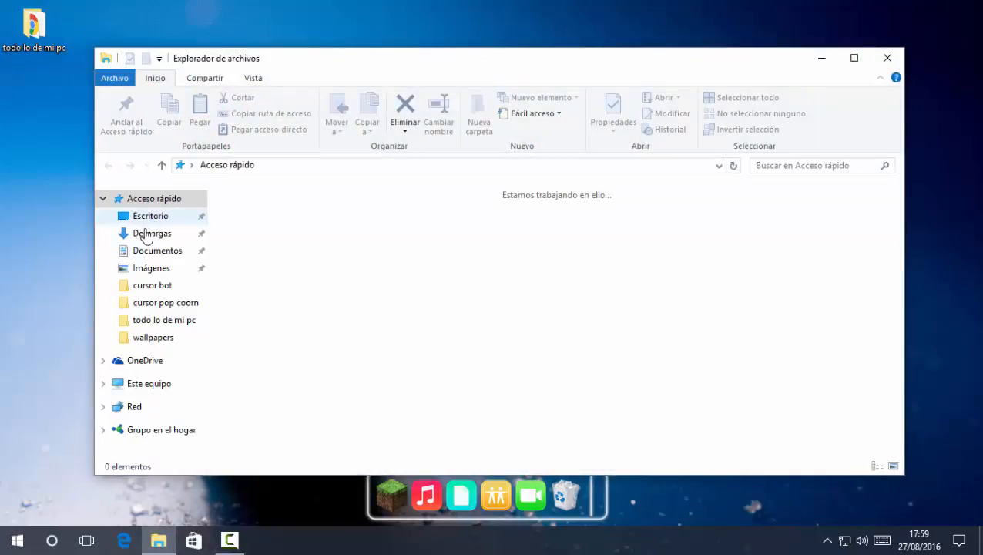
left_click(148, 232)
left_click(806, 62)
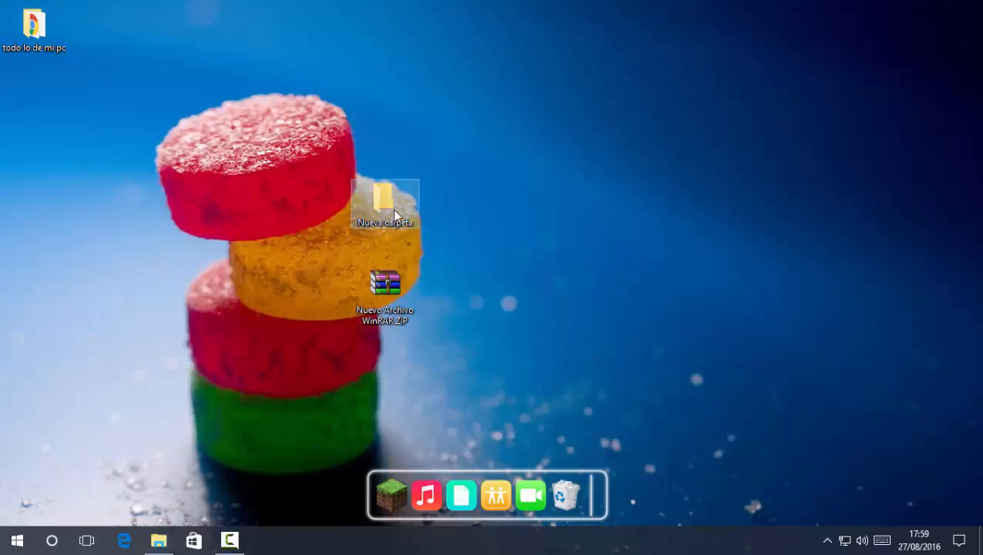
left_click_drag(392, 209, 566, 495)
Review the Escritorio folder contents in Explorer, including todo lo de mi pc, then close Explorer
left_click(156, 543)
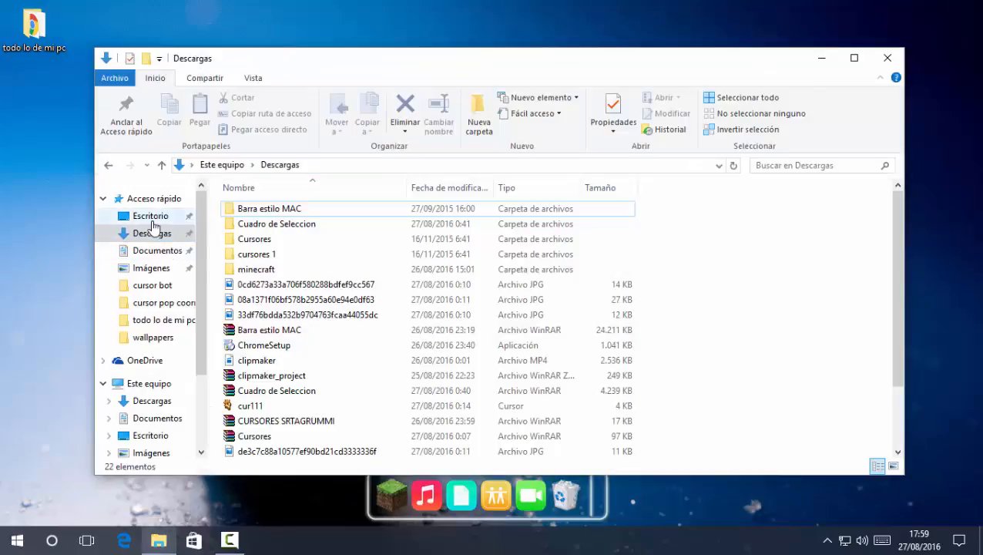
left_click(151, 216)
double_click(264, 209)
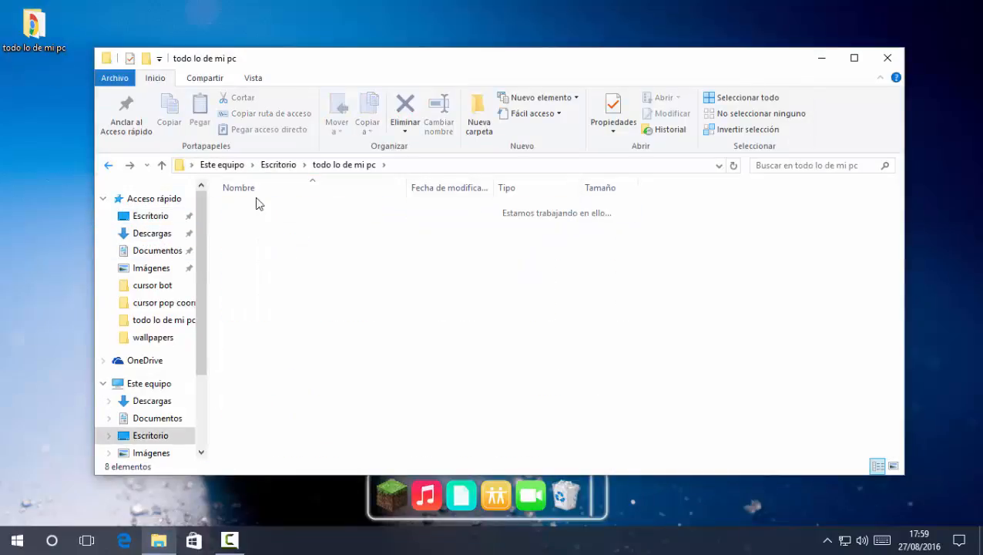
key("alt+Left")
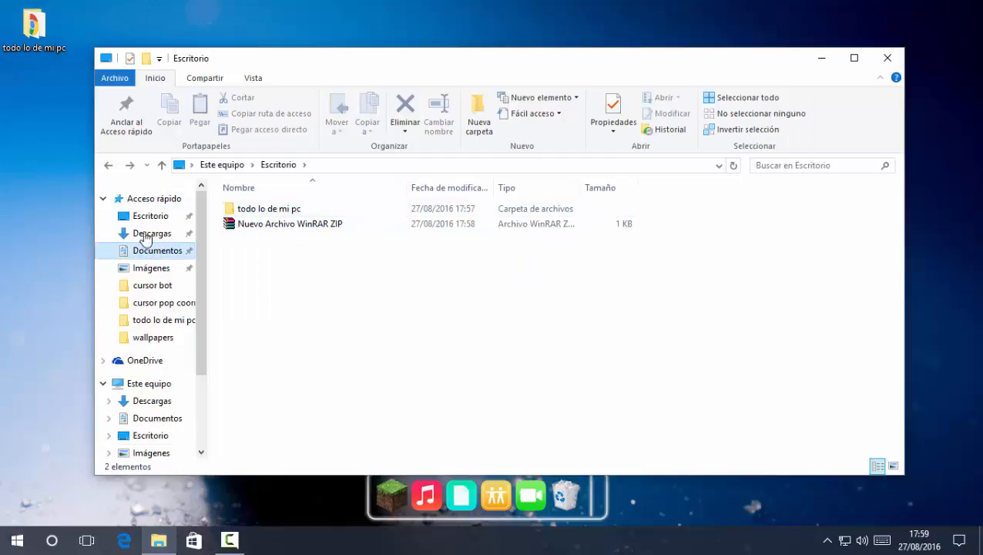
left_click(144, 216)
left_click(264, 226)
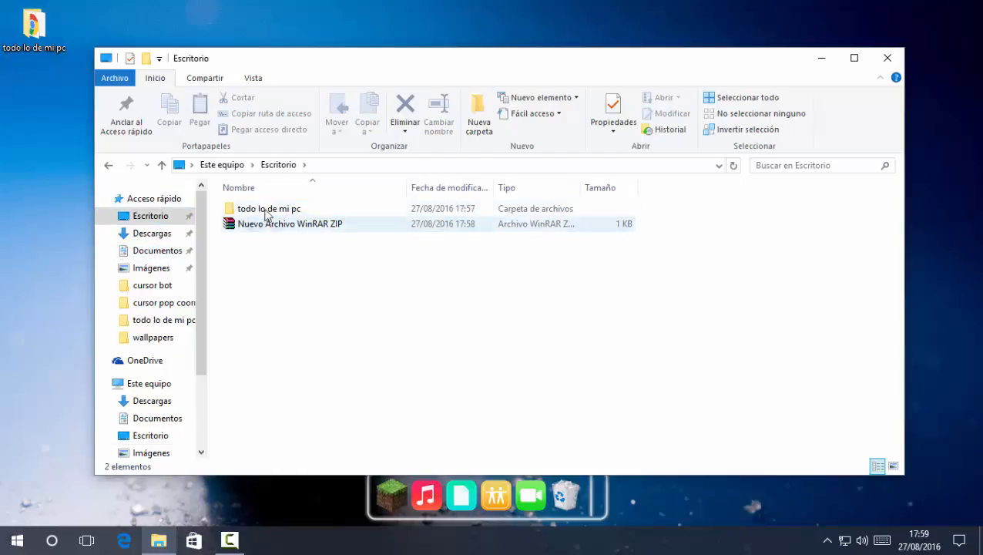
left_click(888, 57)
mouse_move(45, 48)
left_mouse_down()
mouse_move(334, 240)
mouse_move(116, 128)
mouse_move(48, 48)
left_mouse_up()
Create a new folder on the desktop and place it above the ZIP archive
left_click(207, 114)
right_click(206, 115)
mouse_move(389, 251)
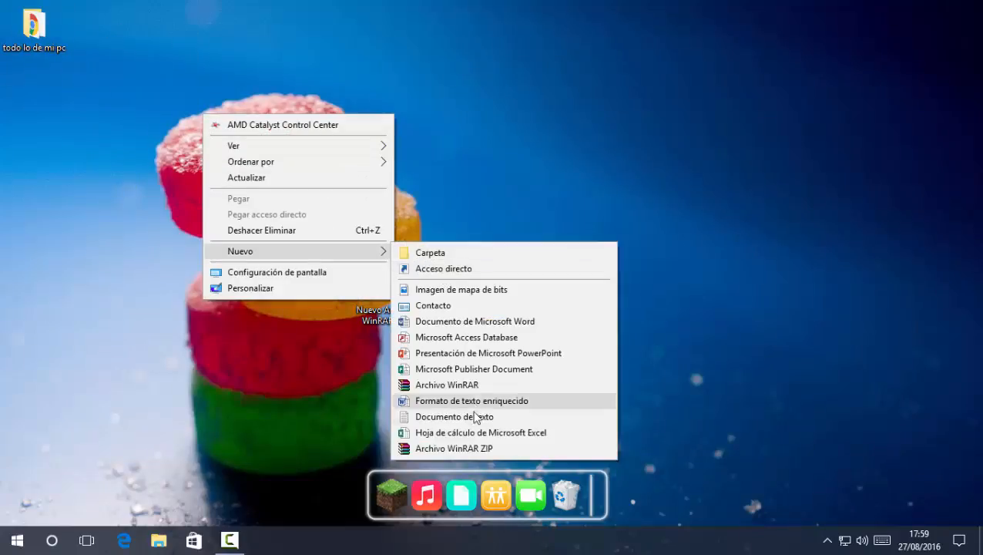
left_click(420, 254)
left_click_drag(251, 112, 408, 208)
left_click_drag(460, 205, 503, 279)
Bring the wallpapers folder from Documentos onto the desktop
left_click(154, 538)
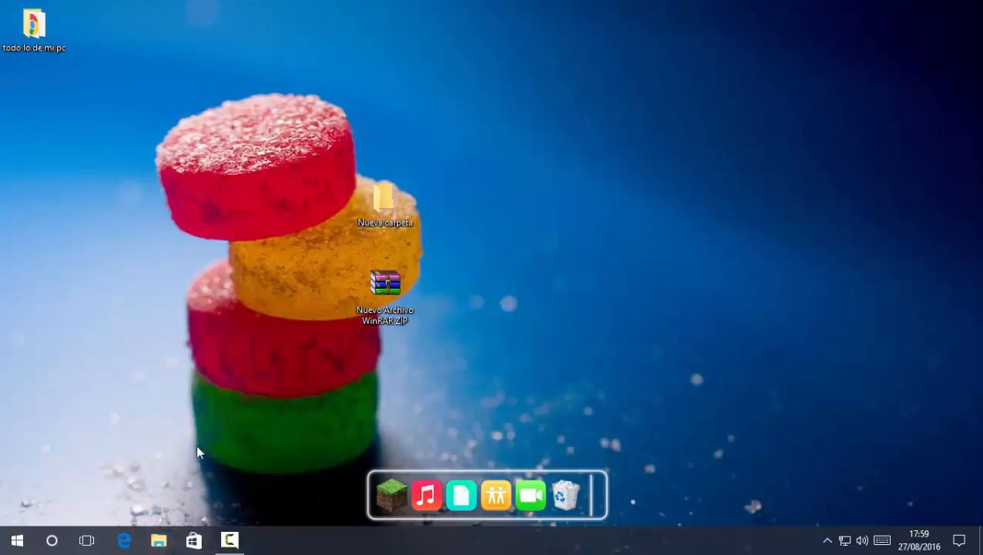
left_click(150, 255)
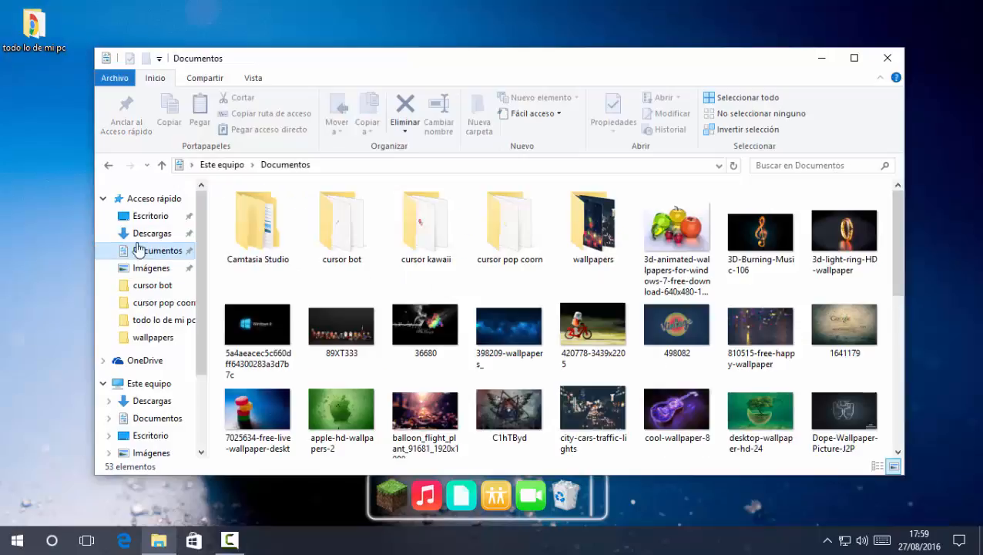
scroll(546, 283, "down", 5)
scroll(605, 235, "up", 2)
scroll(606, 235, "up", 3)
left_click_drag(592, 223, 508, 22)
left_click(888, 58)
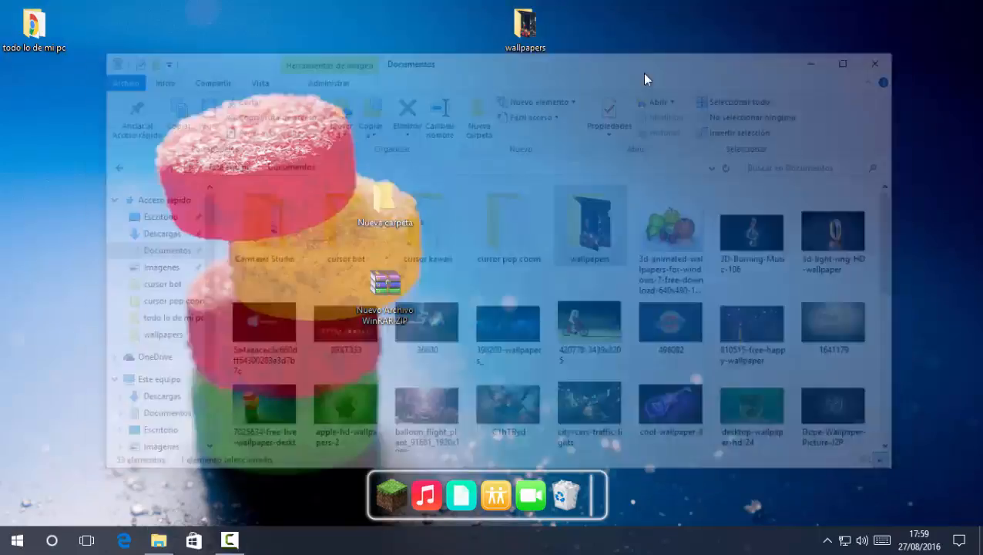
Delete the empty Nueva carpeta and move wallpapers above the ZIP archive
right_click(383, 220)
left_click(433, 473)
left_click_drag(368, 4, 644, 188)
left_click_drag(535, 34, 396, 212)
mouse_move(312, 168)
left_mouse_down()
mouse_move(474, 253)
mouse_move(469, 231)
mouse_move(478, 254)
left_mouse_up()
Open the wallpapers folder to check its 47 items, then close it
right_click(393, 196)
left_click(428, 206)
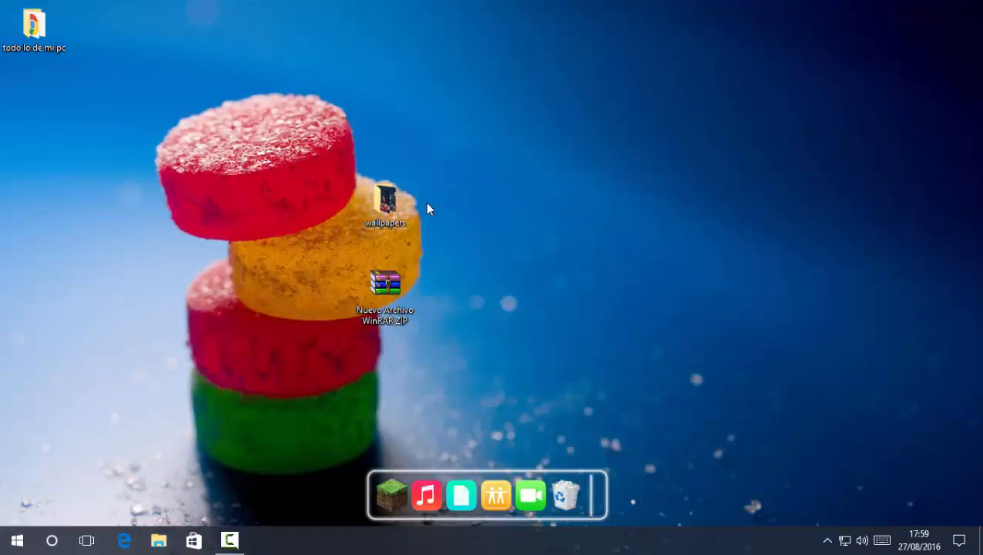
scroll(536, 265, "down", 5)
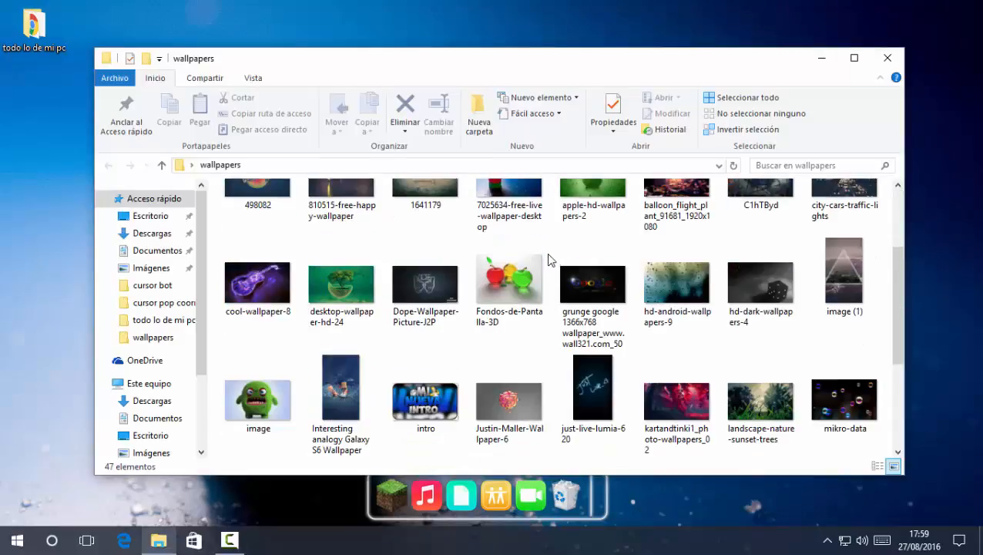
scroll(508, 231, "up", 2)
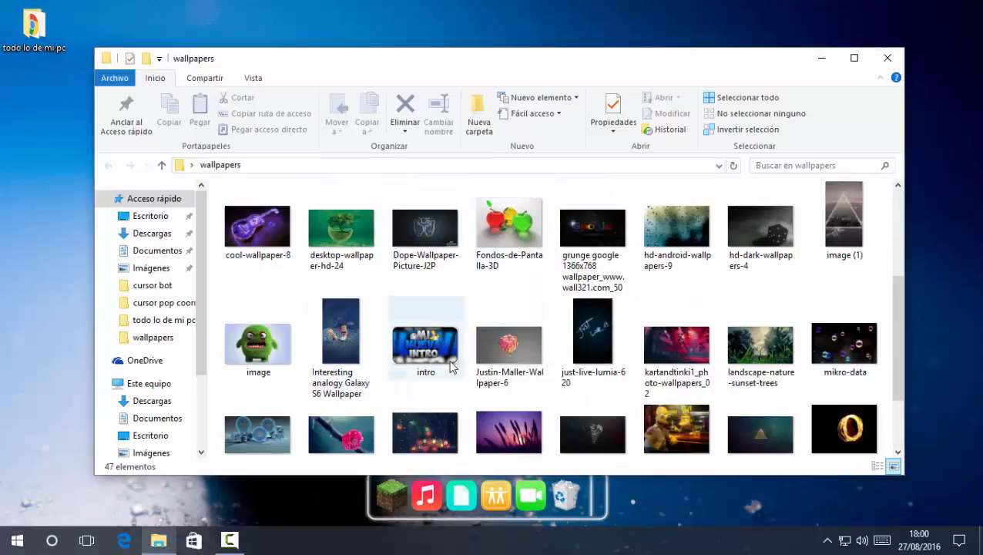
scroll(759, 231, "up", 3)
left_click(887, 58)
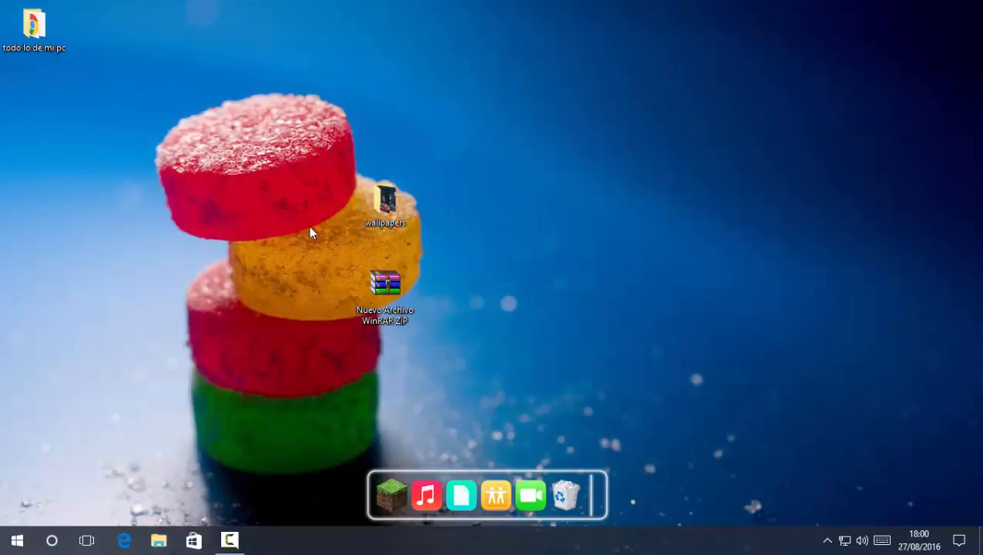
Rename the ZIP 'Extraelo para tener la carpeta', pack wallpapers into it, then move wallpapers into todo lo de mi pc
right_click(374, 290)
left_click(431, 258)
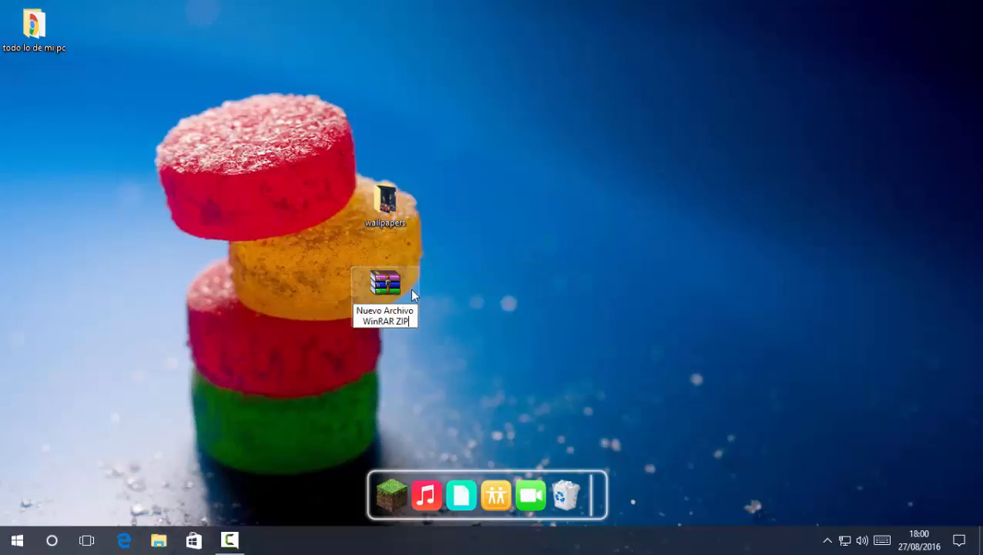
key("BackSpace")
left_click(533, 213)
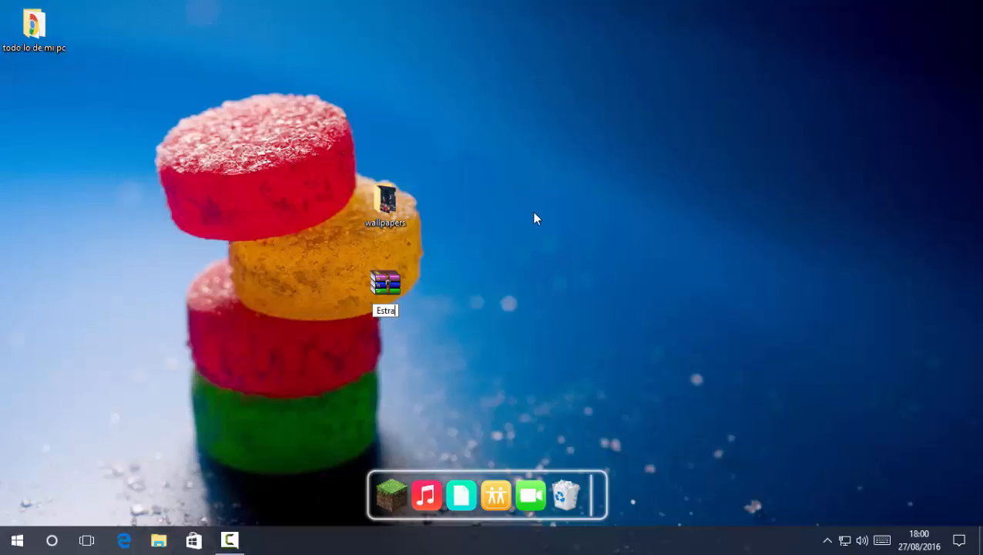
type("Extraelo para")
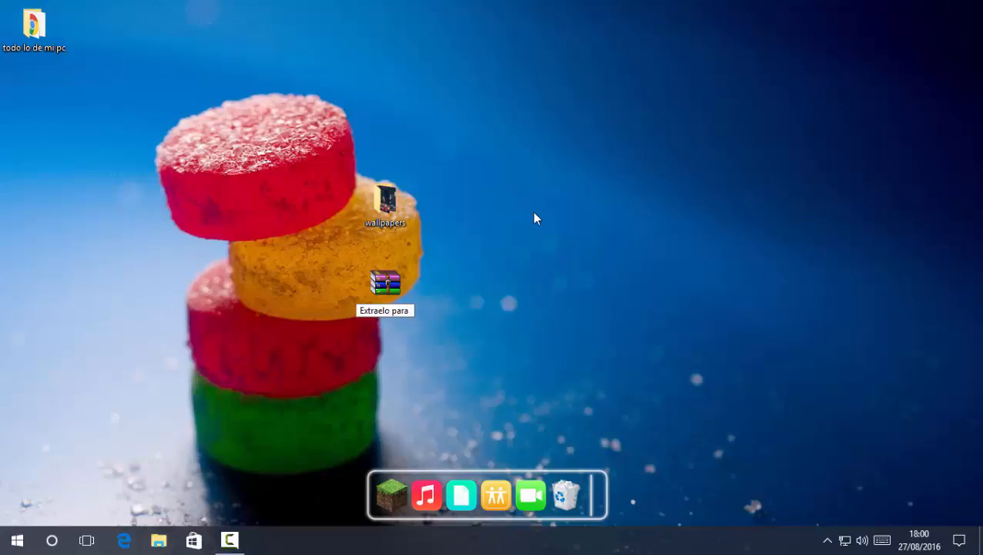
type(" tener")
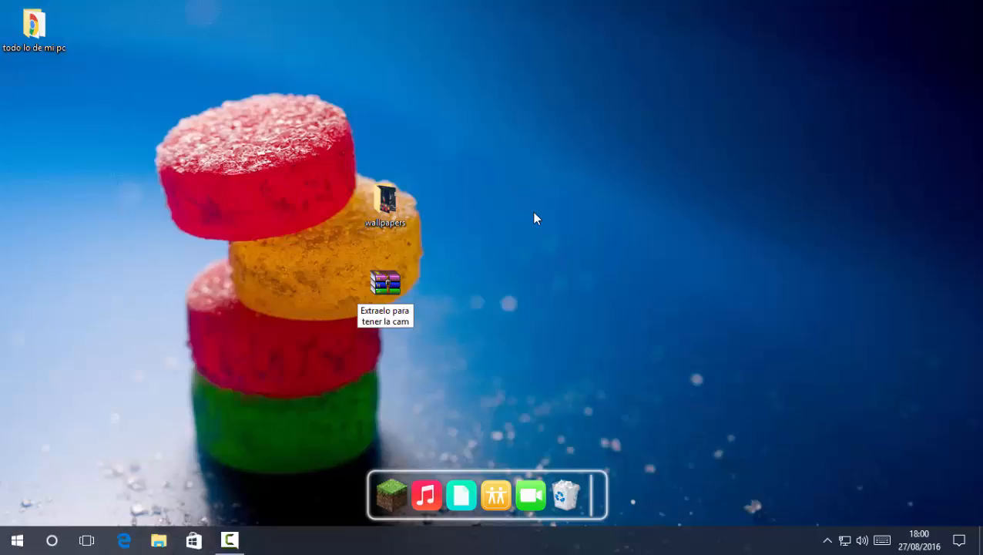
type(" la carpeta")
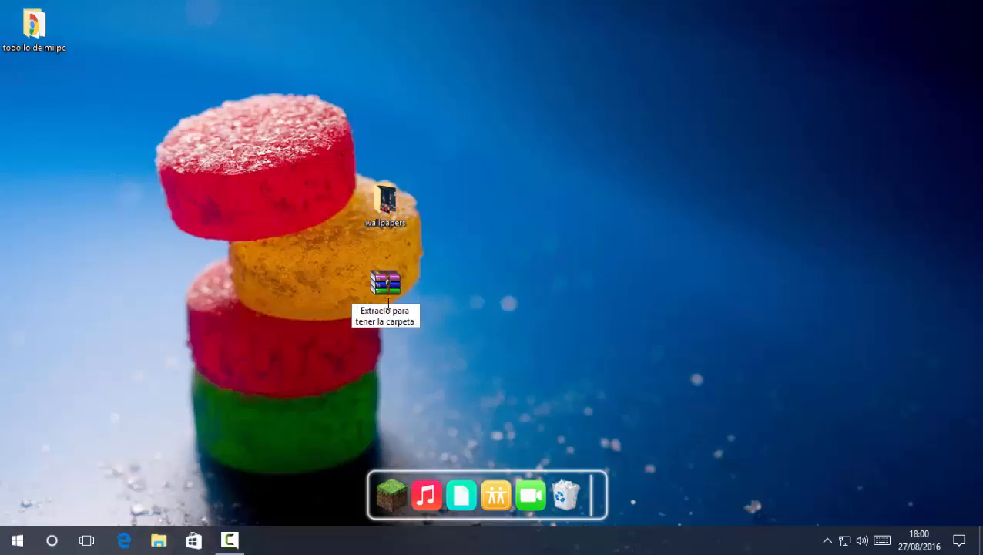
left_click_drag(529, 253, 401, 287)
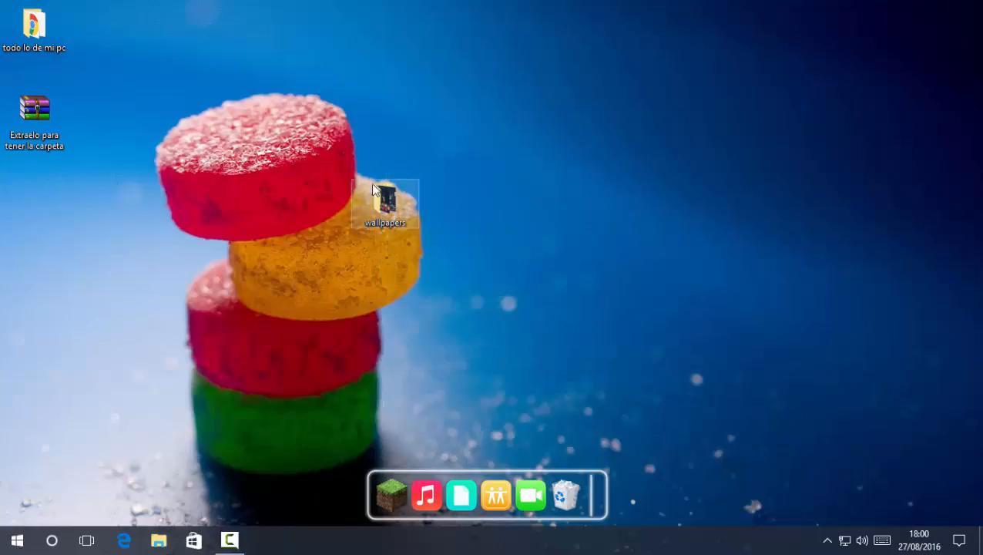
left_click_drag(385, 202, 46, 31)
Extract the archive here and move wallpapers into todo lo de mi pc, replacing existing files
left_click(31, 112)
right_click(30, 110)
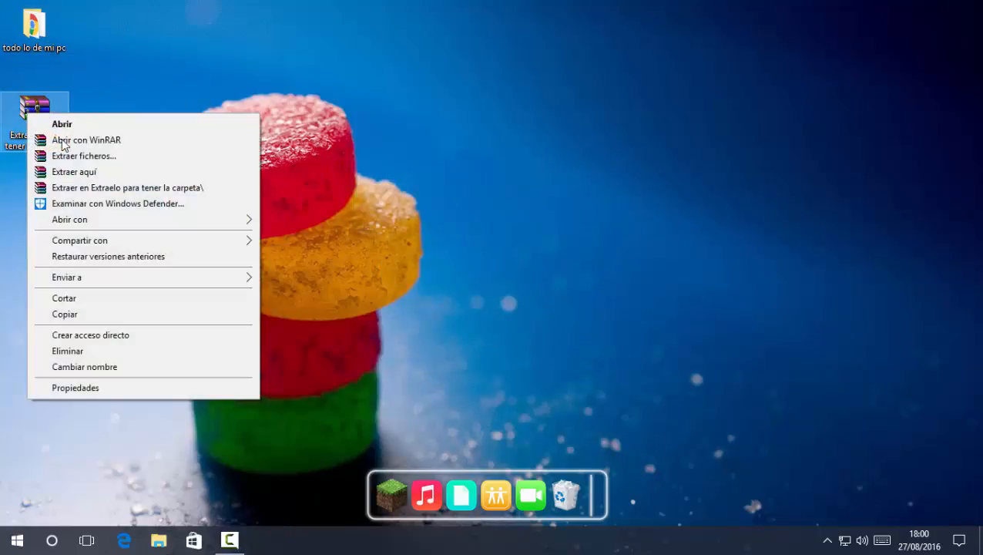
left_click(77, 171)
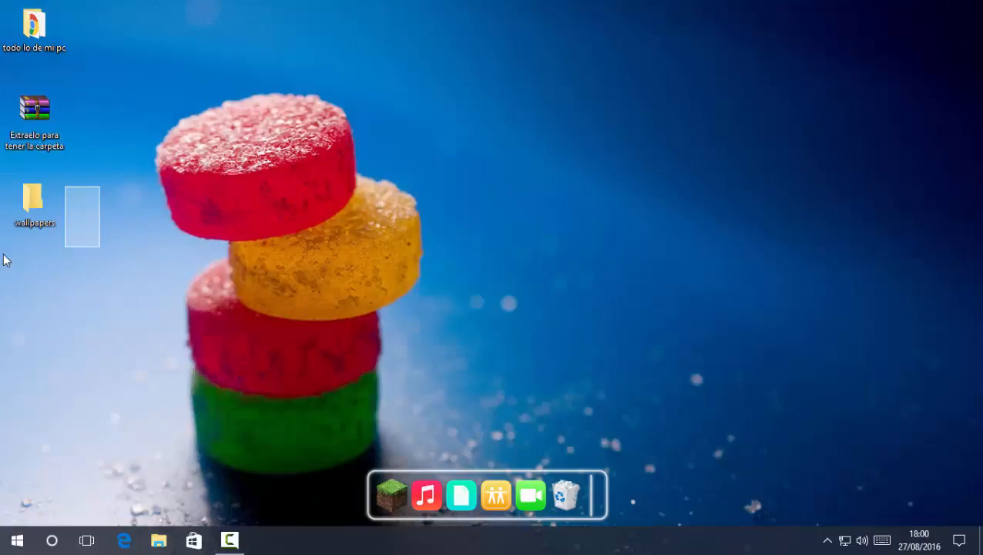
left_click(41, 219)
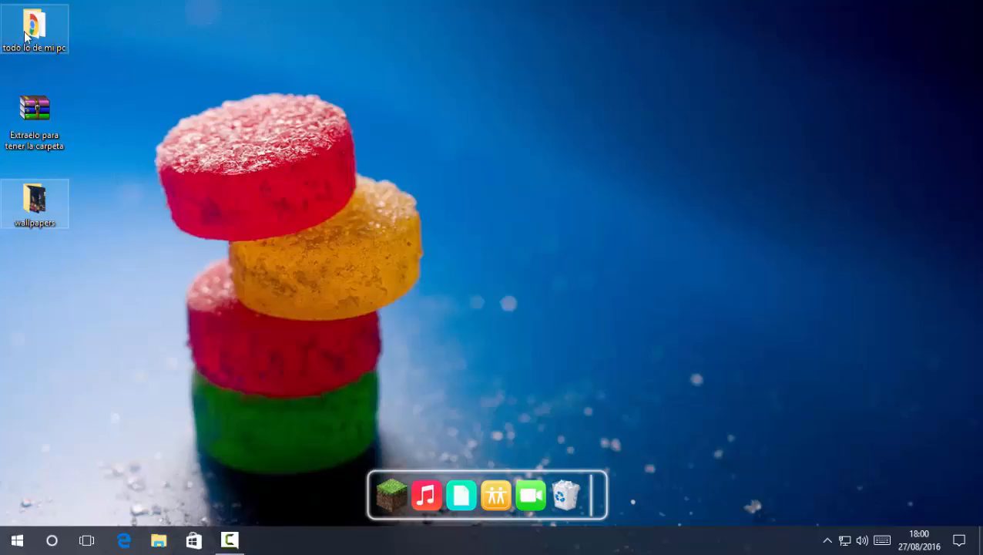
mouse_move(42, 42)
left_click_drag(42, 42, 42, 42)
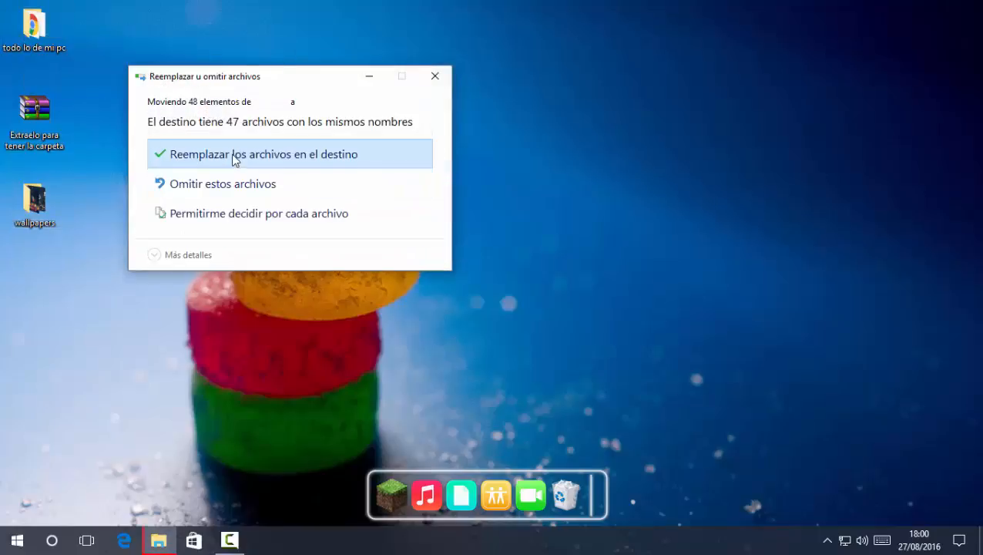
left_click(232, 164)
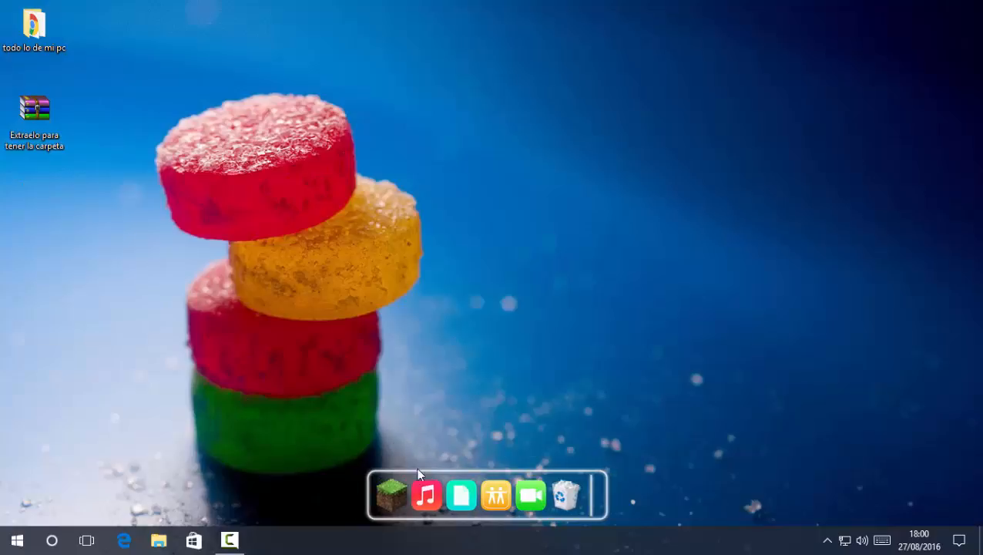
Launch Google Chrome and permanently empty the Recycle Bin's 4 items
left_click(502, 483)
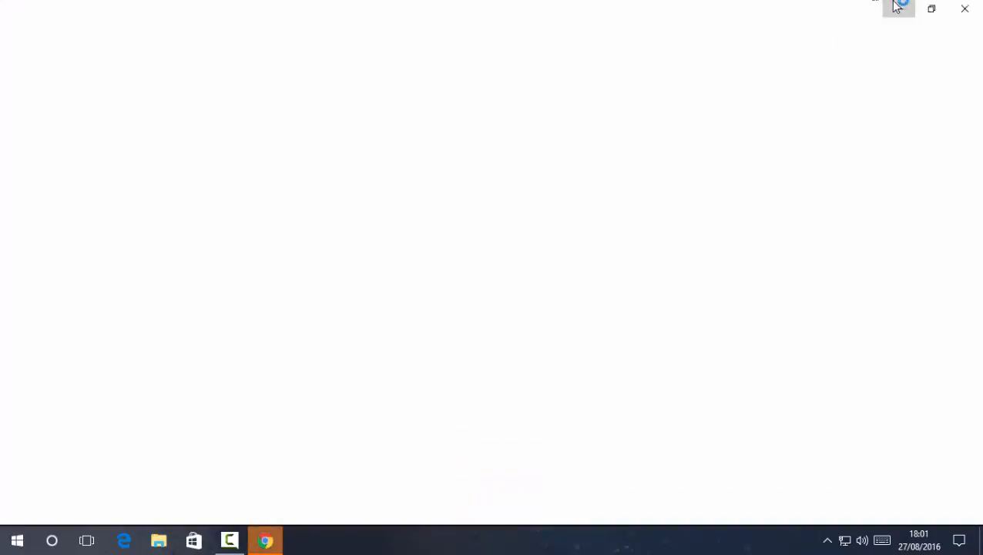
left_click(897, 7)
right_click(567, 475)
left_click(616, 430)
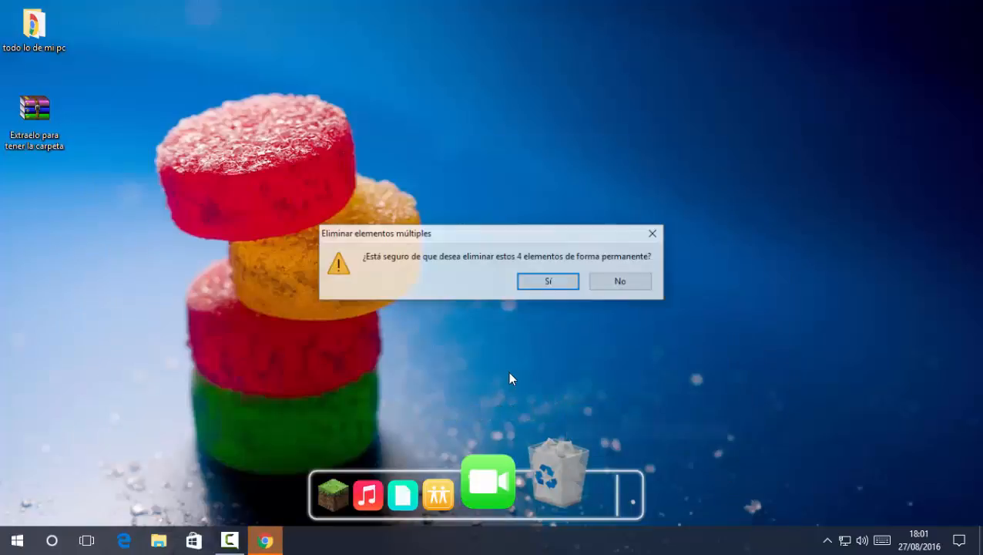
key("Return")
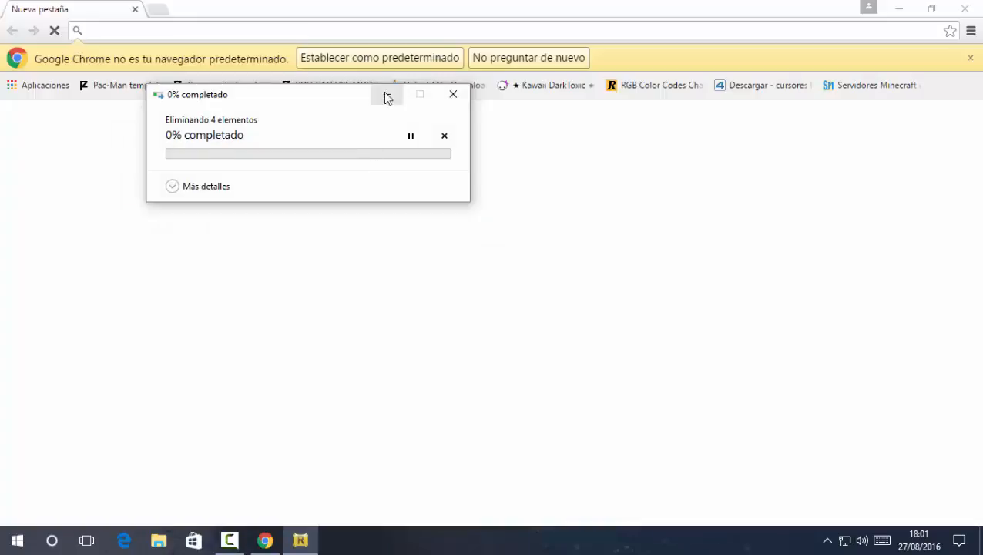
left_click(386, 94)
left_click(970, 58)
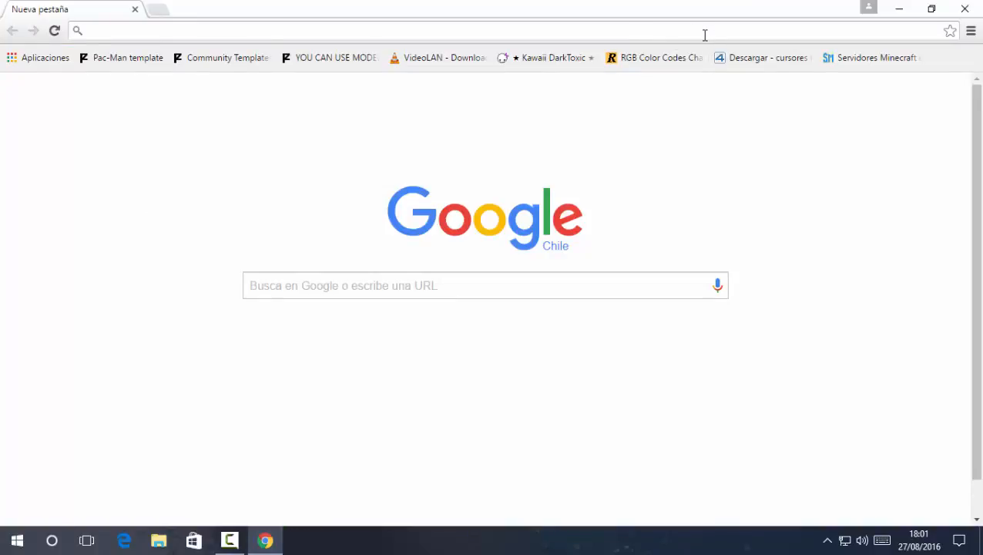
type("mediafire.com")
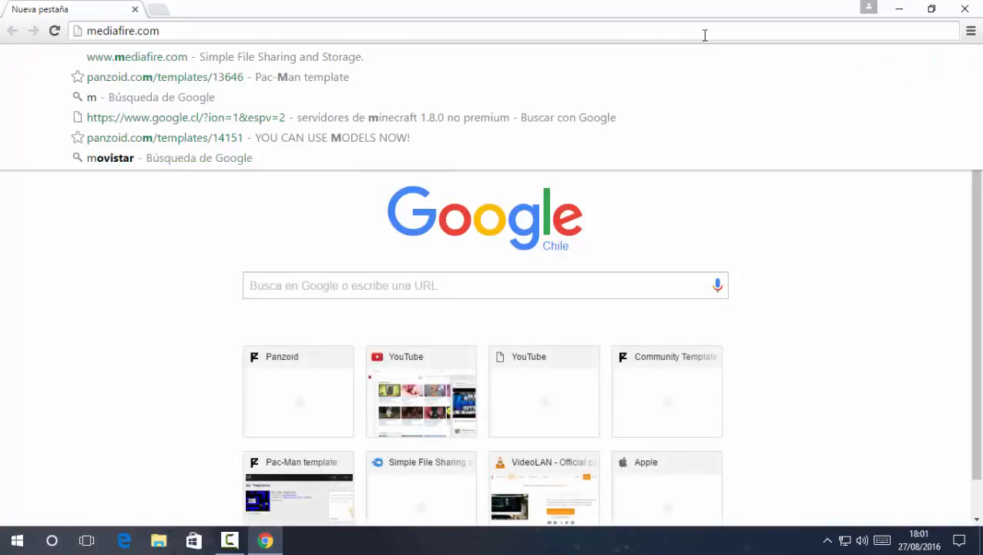
key("Return")
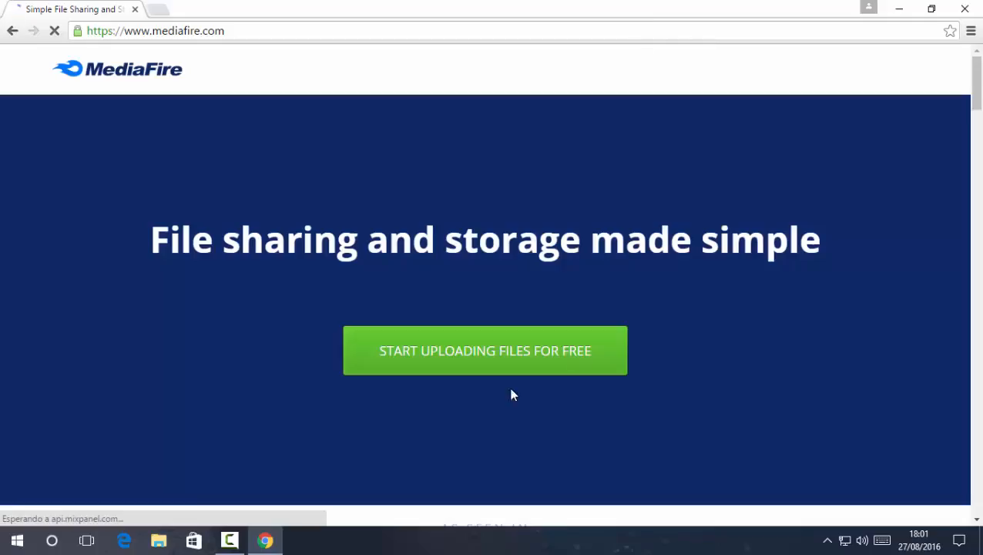
Choose Start Uploading Files for Free, then Get Started under the free Basic plan
left_click(888, 87)
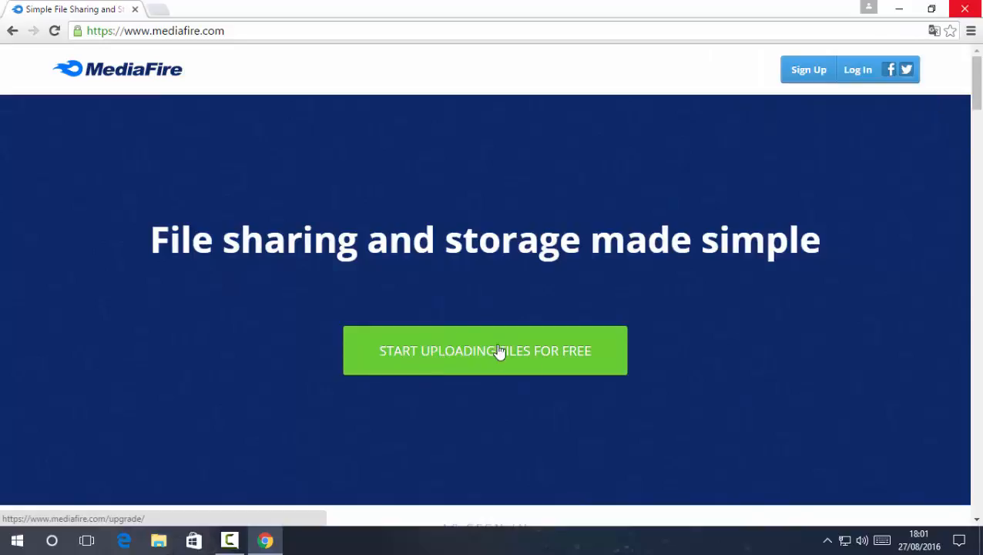
left_click(401, 344)
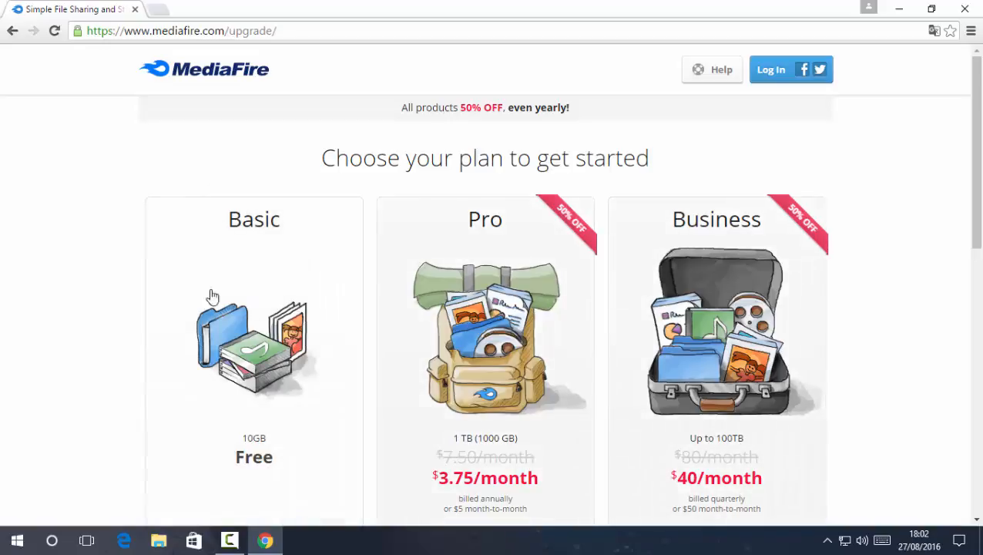
scroll(231, 478, "down", 1)
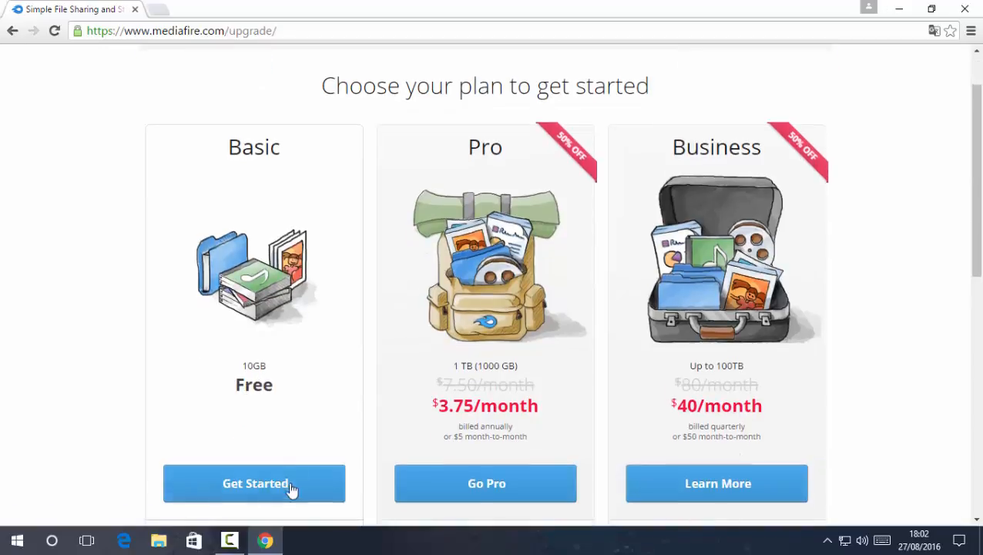
left_click(248, 490)
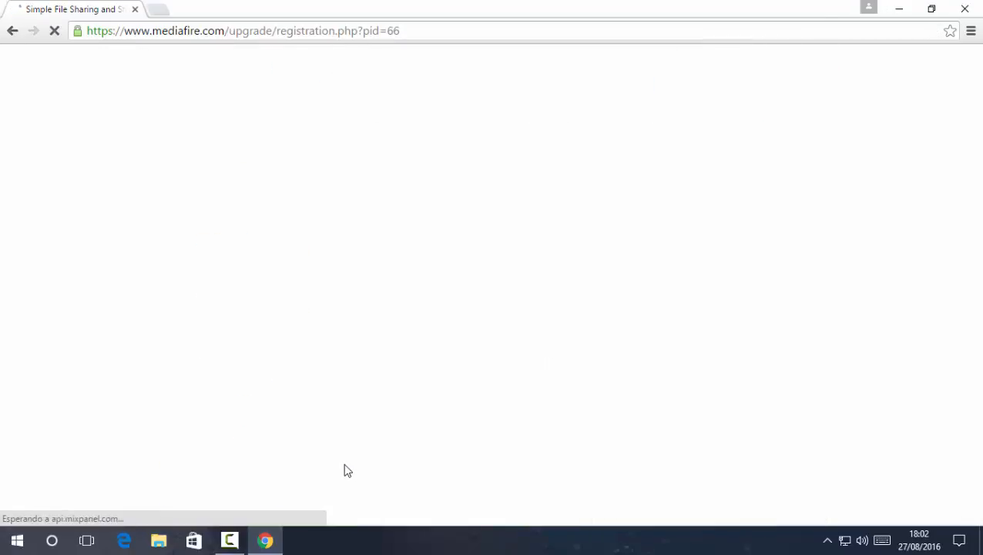
Fill in the first name, last name and e-mail address fields
left_click(397, 162)
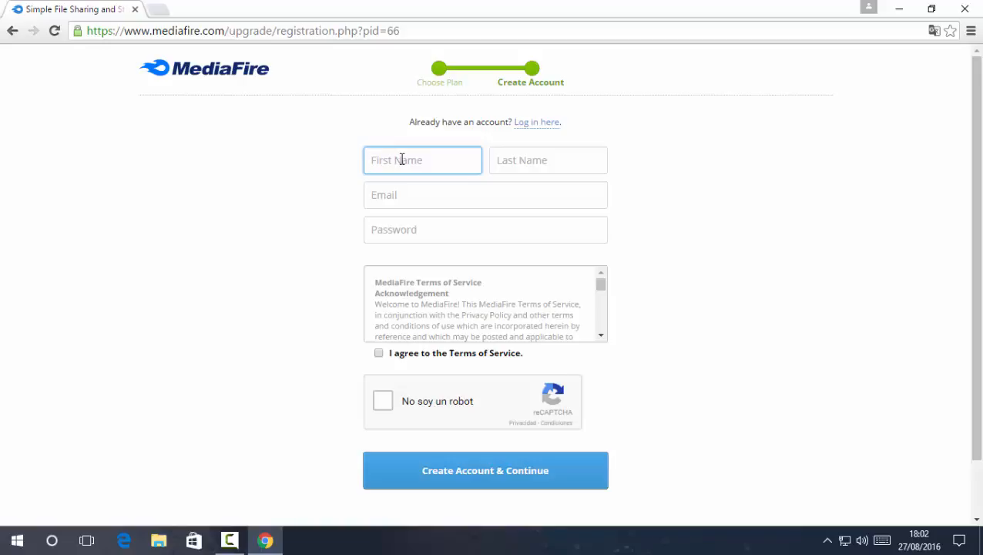
left_click(524, 158)
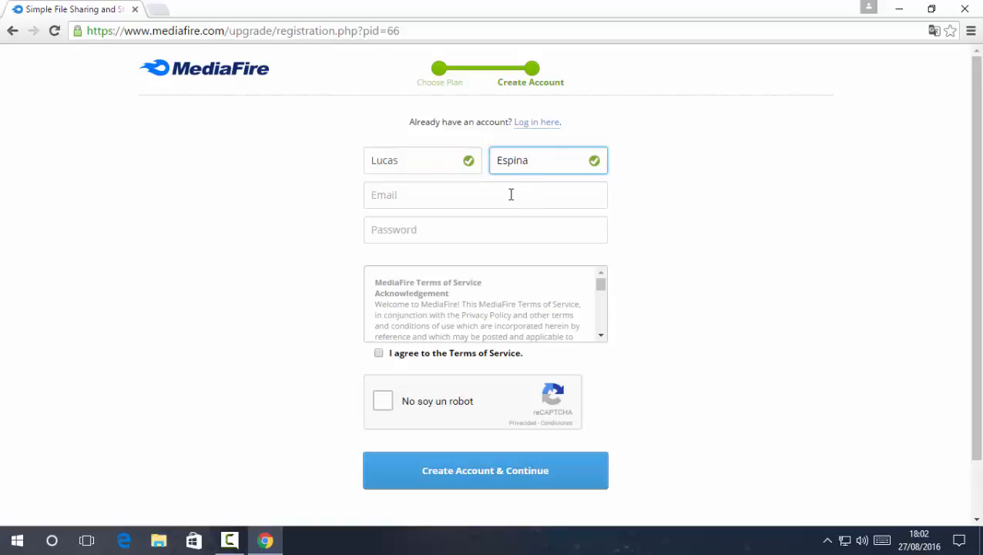
left_click(500, 194)
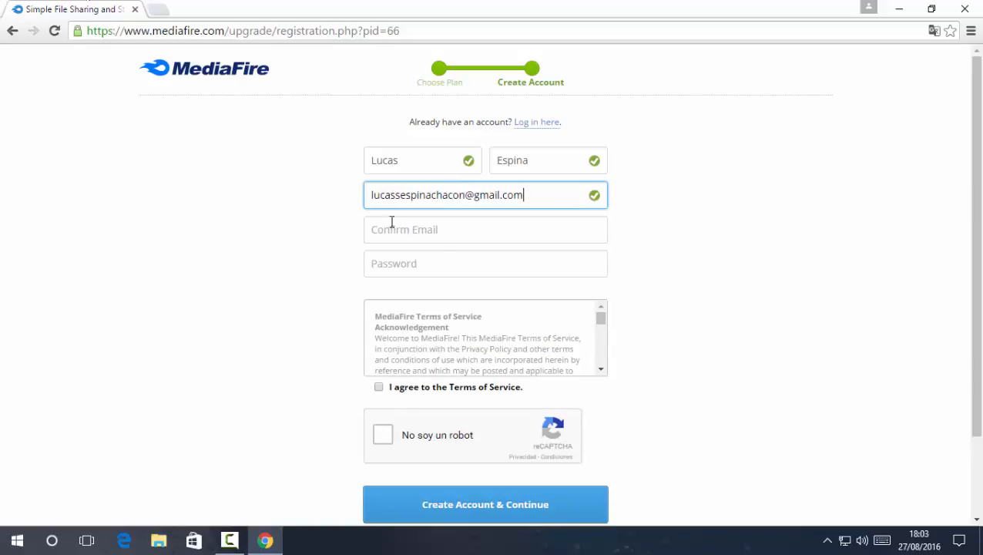
Copy the entered e-mail address and paste it into the Confirm Email field
left_click(392, 222)
left_click_drag(545, 198, 368, 197)
left_click(833, 238)
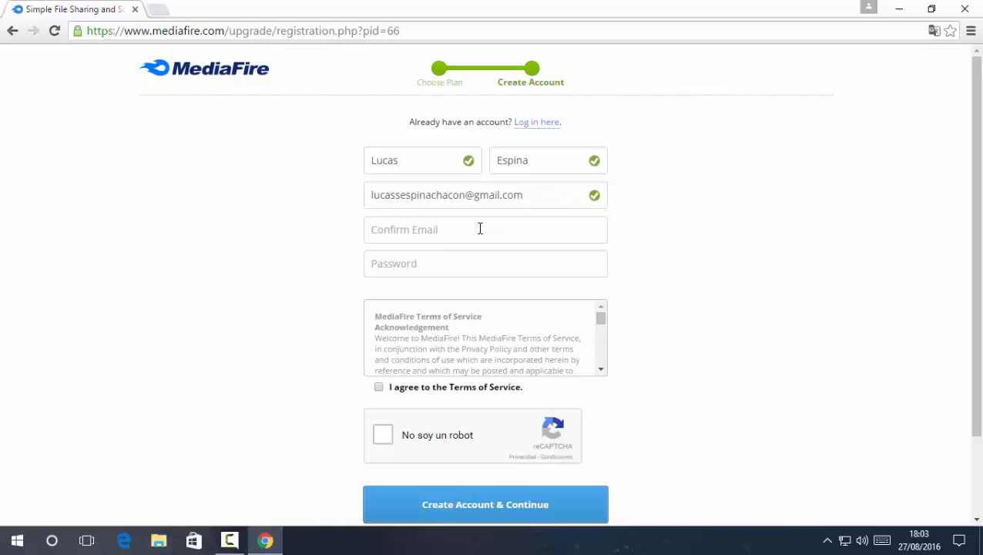
left_click(477, 227)
left_click_drag(545, 203, 369, 198)
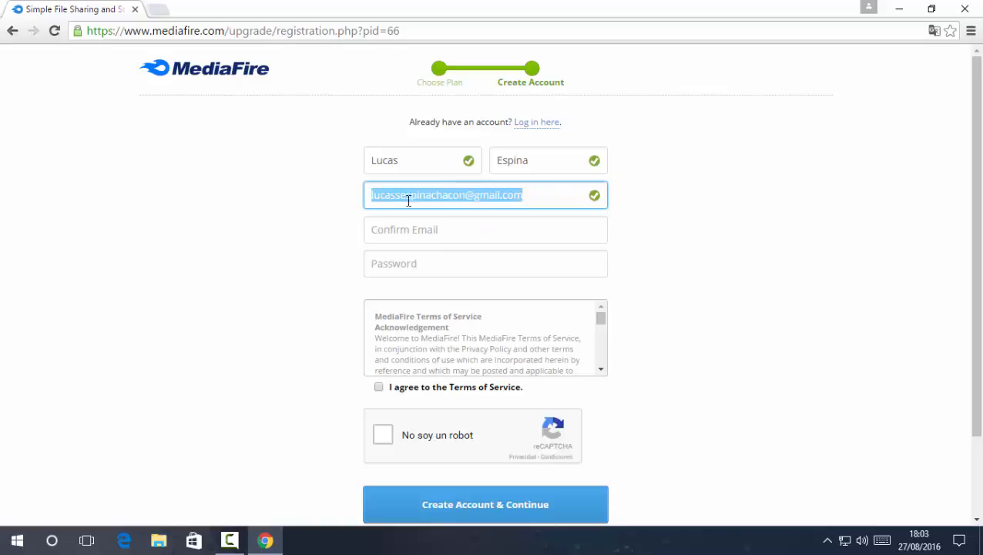
right_click(408, 199)
left_click(451, 223)
left_click(454, 230)
right_click(454, 230)
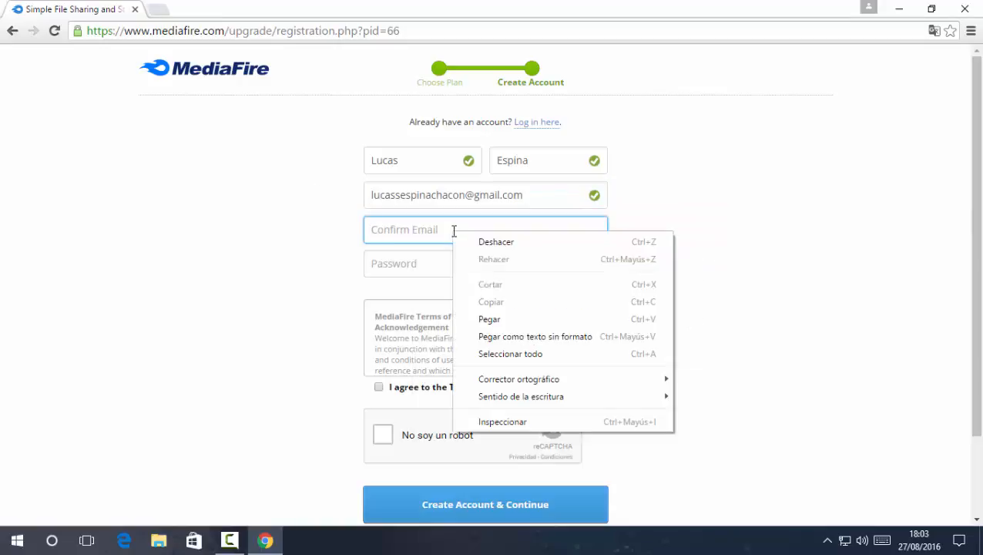
left_click(498, 321)
left_click(412, 264)
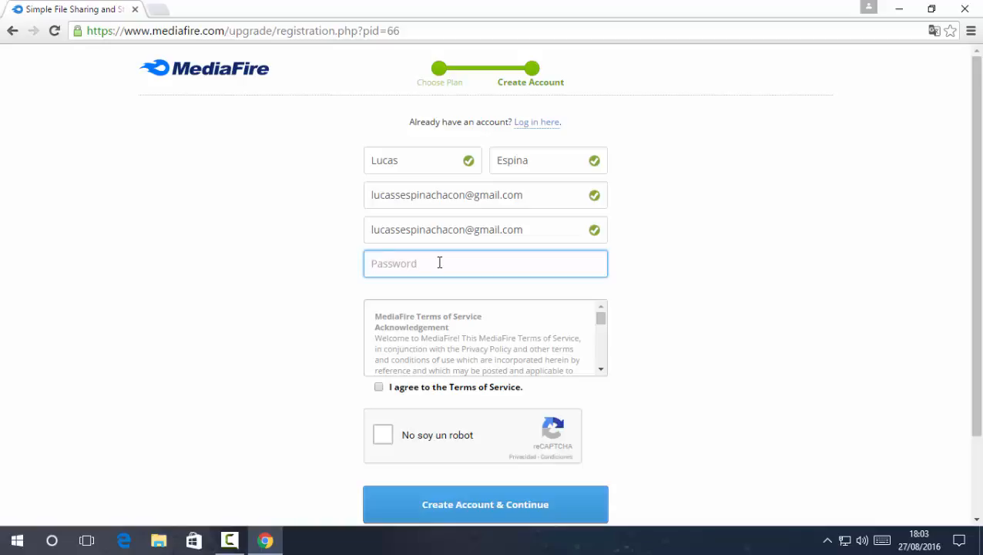
Enter the account password, clearing and retyping it once
type("•••••••")
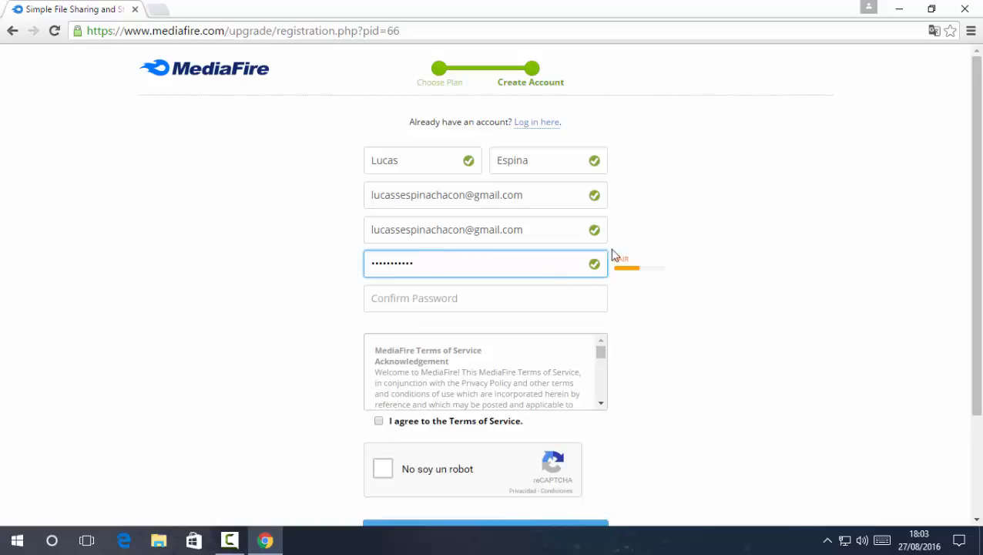
left_click_drag(621, 261, 638, 268)
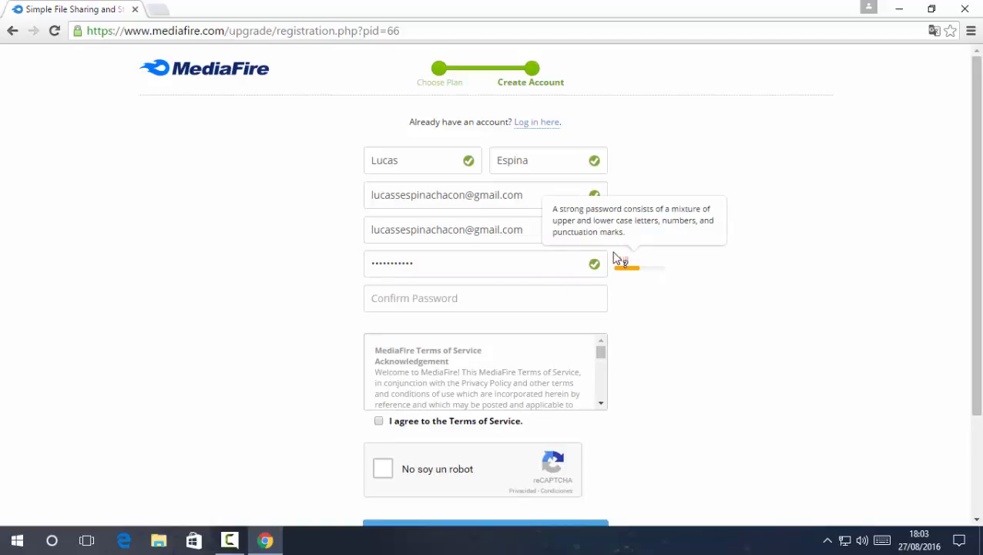
left_click_drag(499, 257, 373, 257)
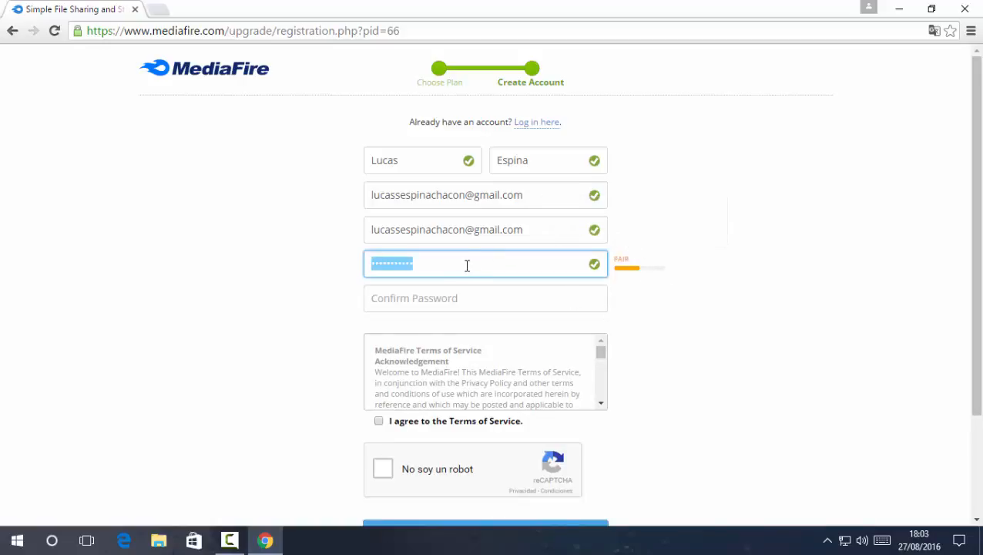
key("BackSpace")
type("••••••••")
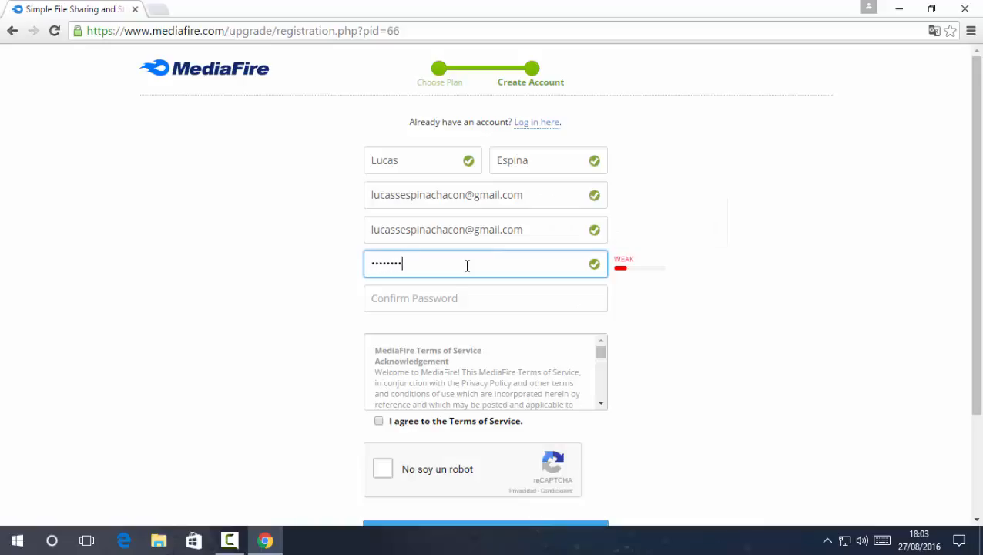
Type the password confirmation and agree to the Terms of Service
left_click(468, 288)
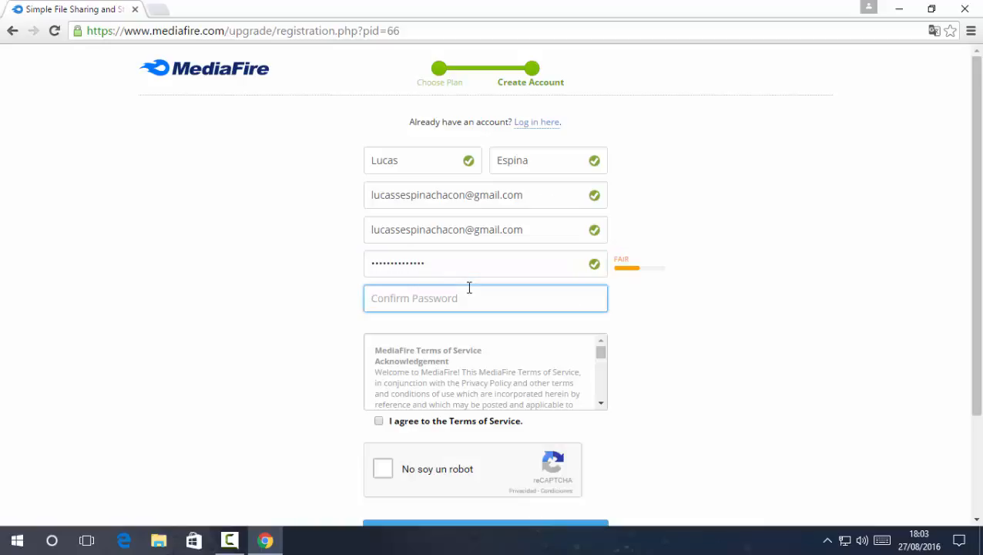
type("••")
left_click(703, 316)
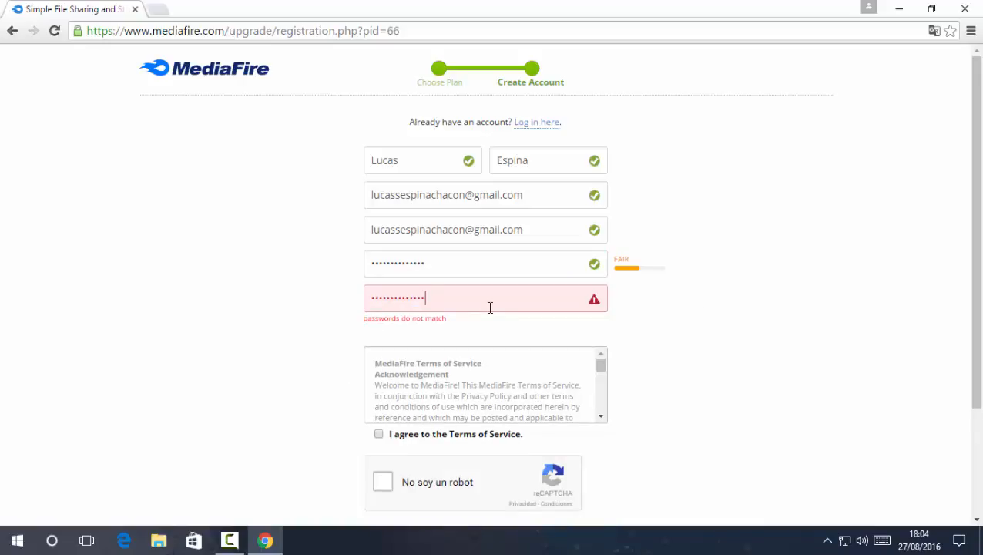
key("BackSpace")
scroll(539, 323, "down", 1)
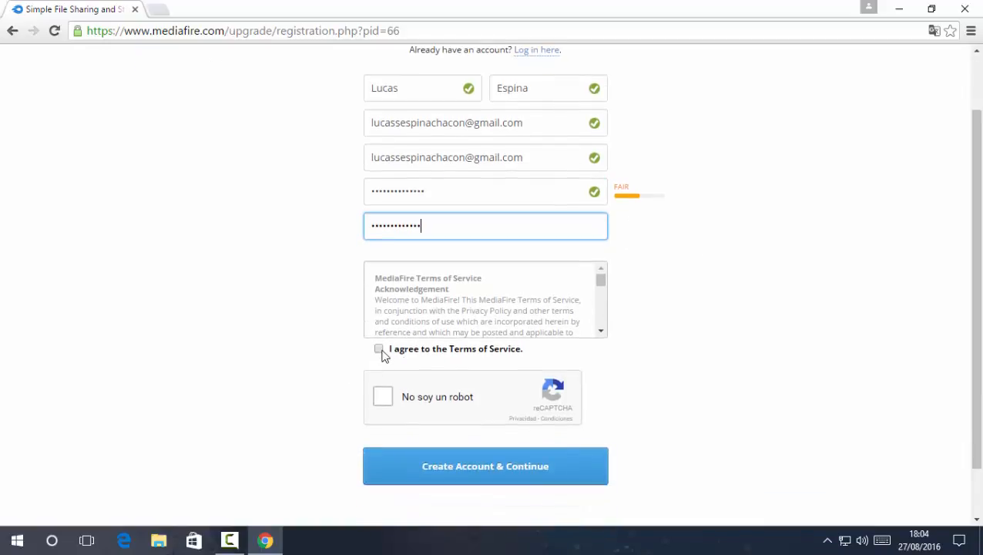
left_click(382, 352)
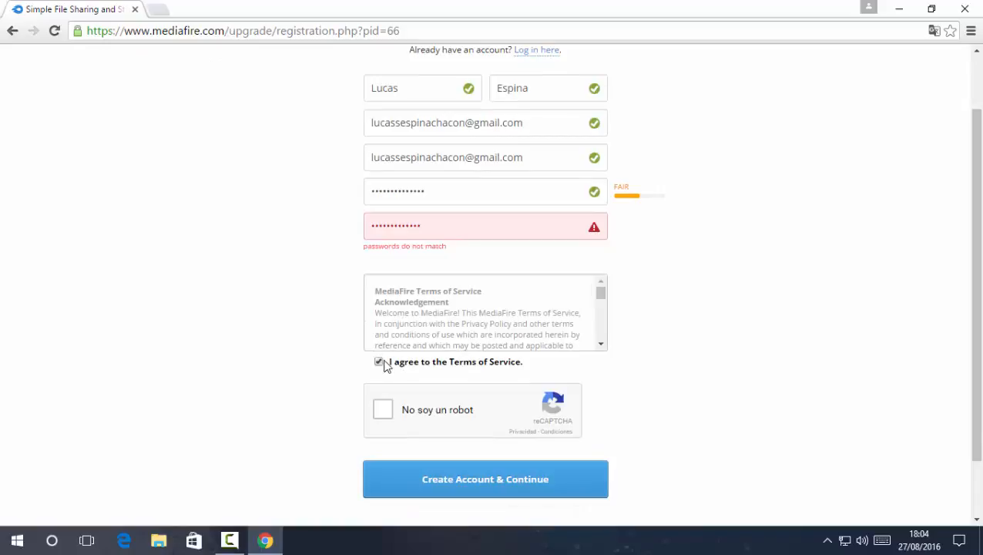
scroll(512, 307, "down", 3)
left_click_drag(601, 295, 600, 357)
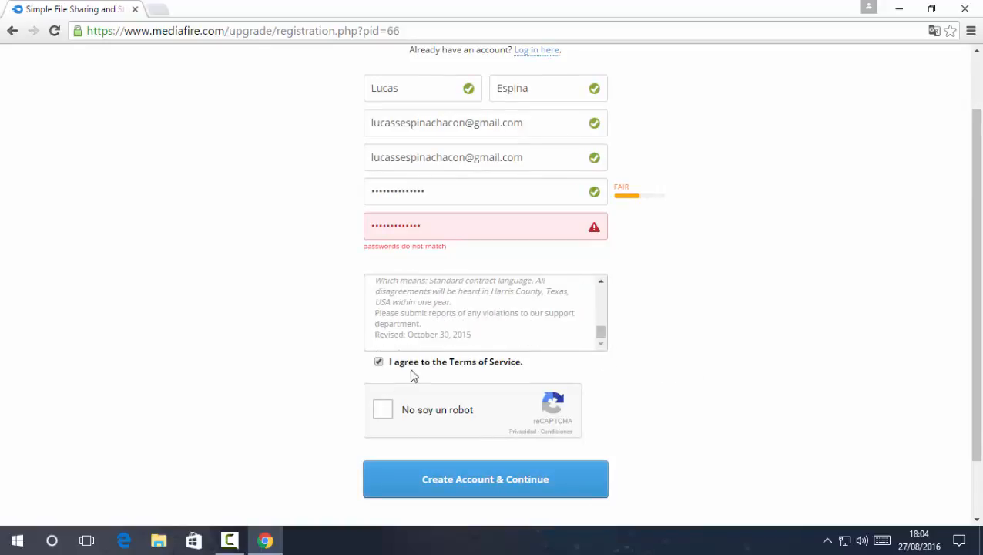
Tick 'No soy un robot', pick the three waterfall pictures, and verify the reCAPTCHA
left_click(399, 406)
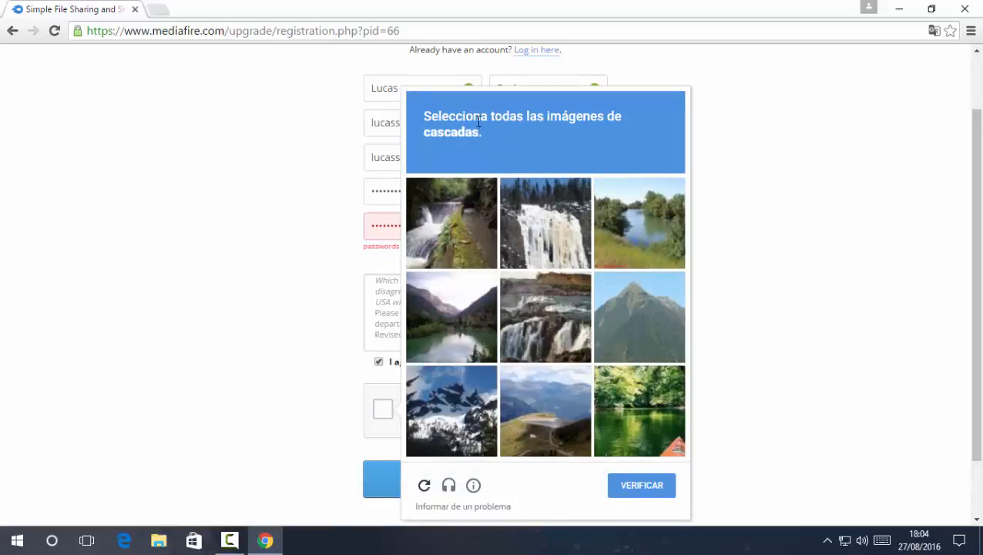
left_click(513, 212)
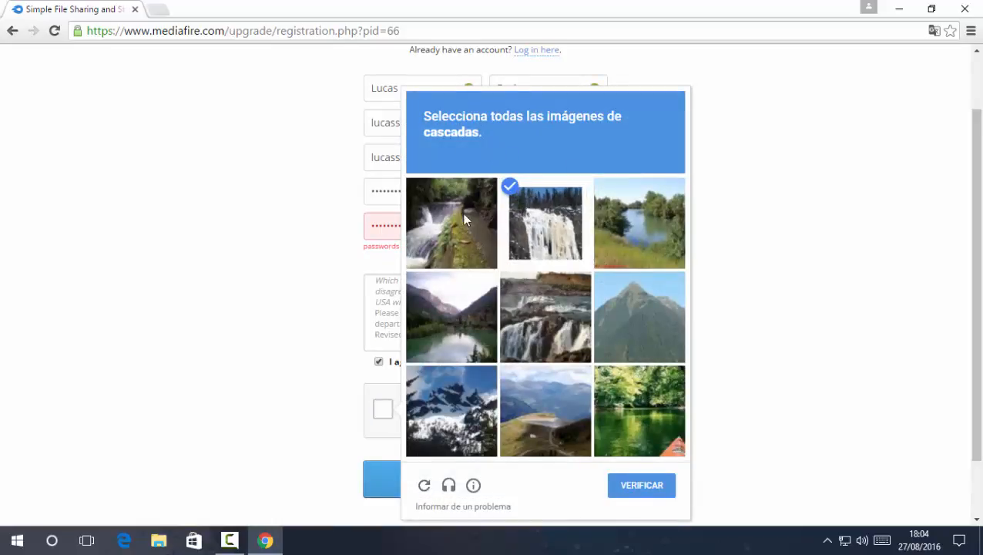
left_click(463, 212)
left_click(527, 307)
left_click(628, 489)
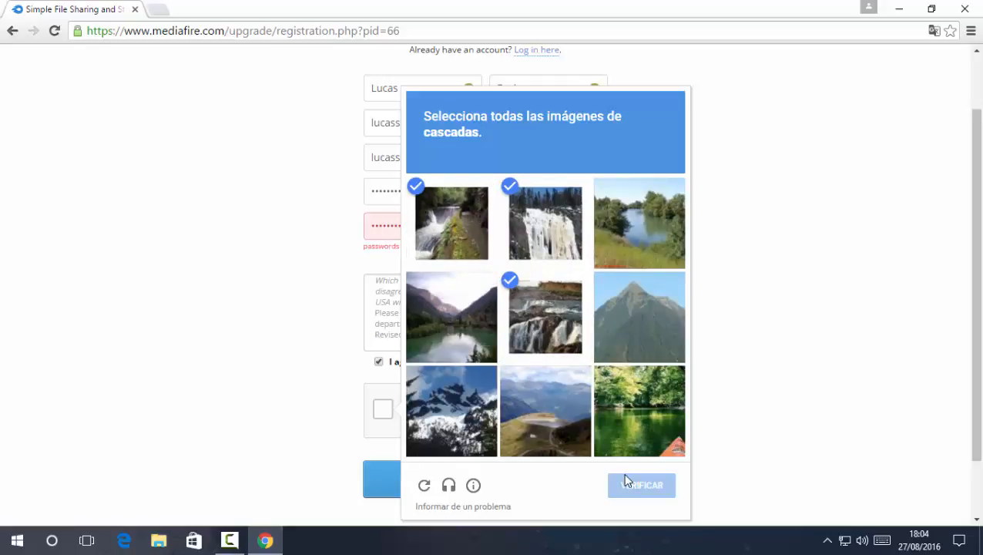
left_click_drag(431, 229, 322, 229)
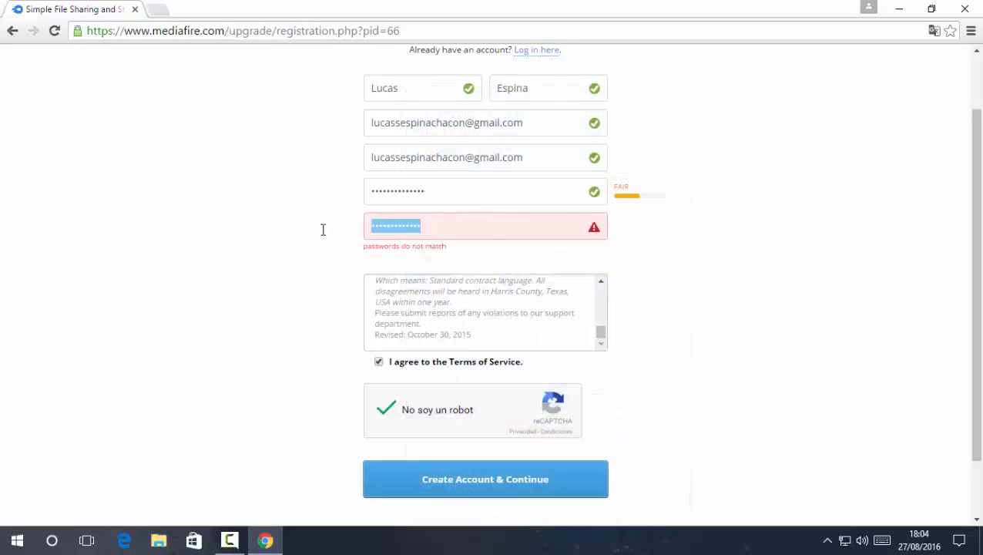
Clear the password confirmation and re-enter it so it matches the password
left_click_drag(510, 233, 353, 233)
key("BackSpace")
left_click(437, 198)
key("ctrl+a")
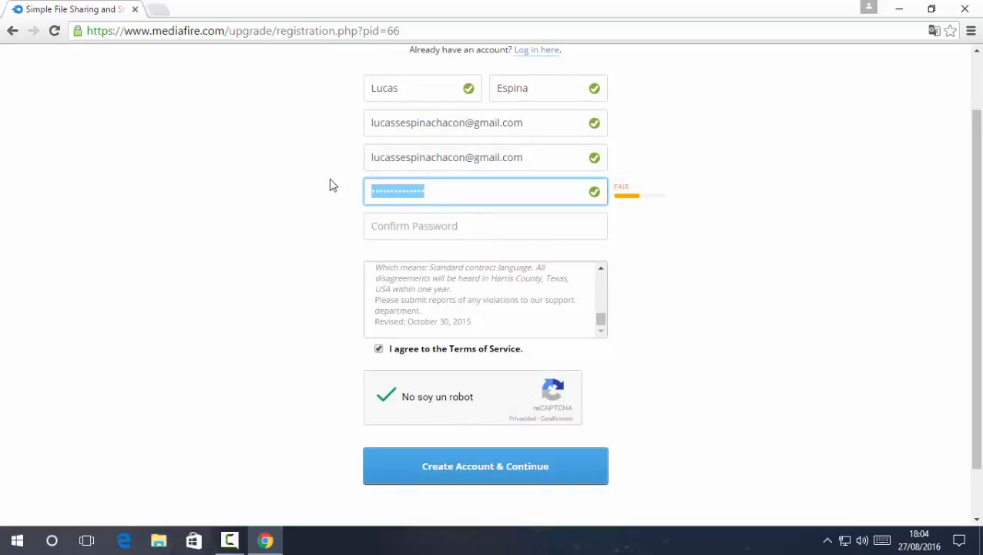
key("Tab")
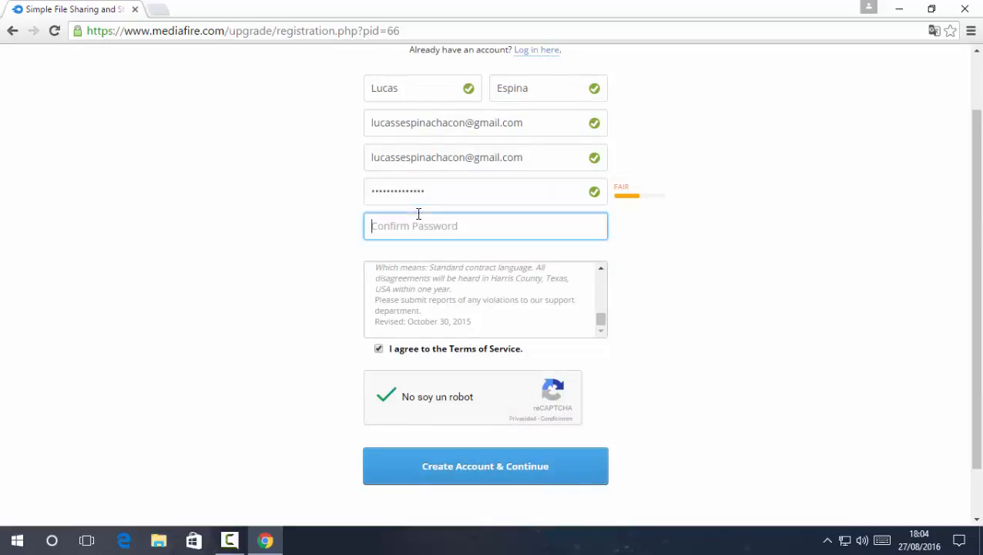
key("ctrl+v")
key("ctrl+a")
key("BackSpace")
left_click(474, 196)
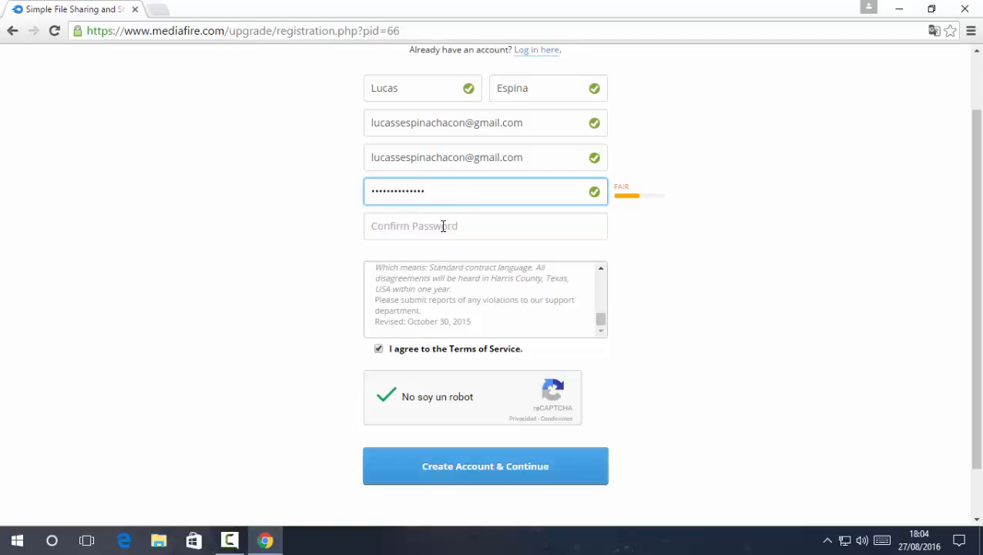
left_click(548, 254)
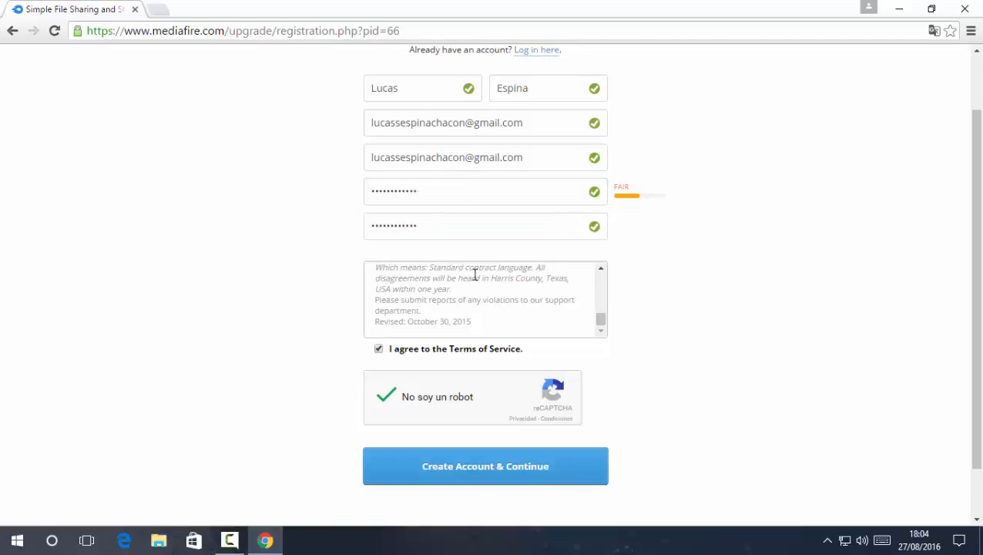
Check both password fields, submit the sign-up form, and let Chrome save the password
left_click(448, 196)
left_click(487, 222)
double_click(467, 222)
left_click(470, 251)
left_click_drag(466, 201, 375, 191)
left_click_drag(430, 224, 401, 232)
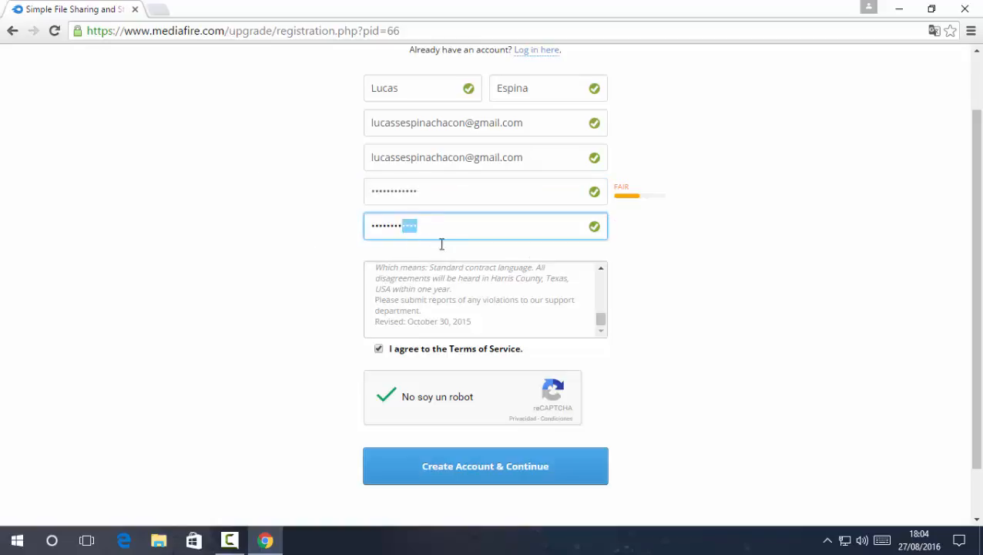
left_click(346, 238)
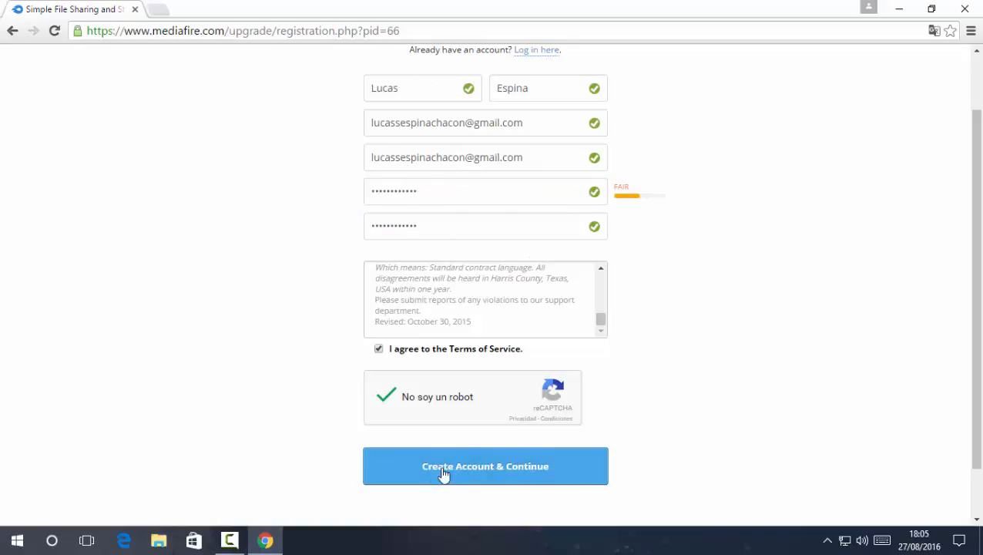
left_click(503, 472)
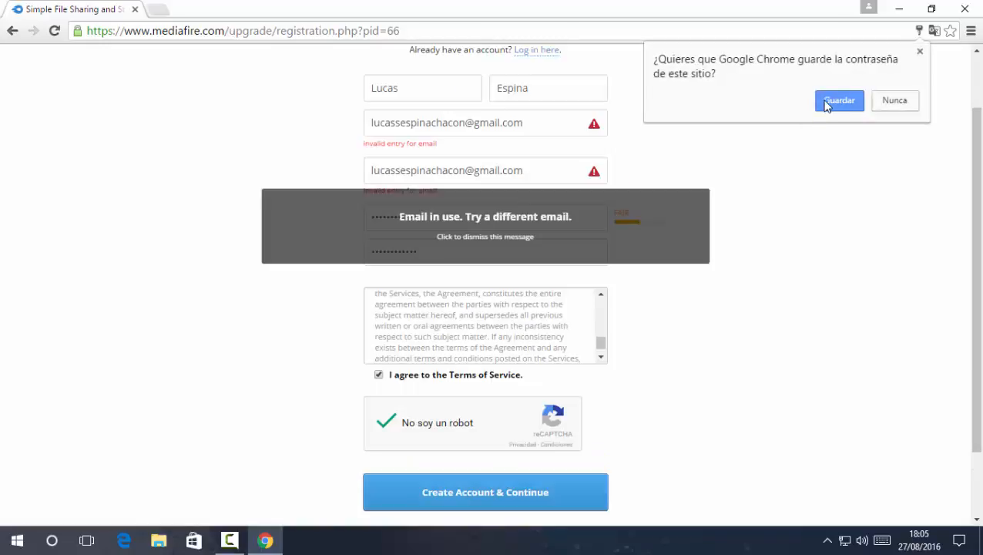
left_click(835, 102)
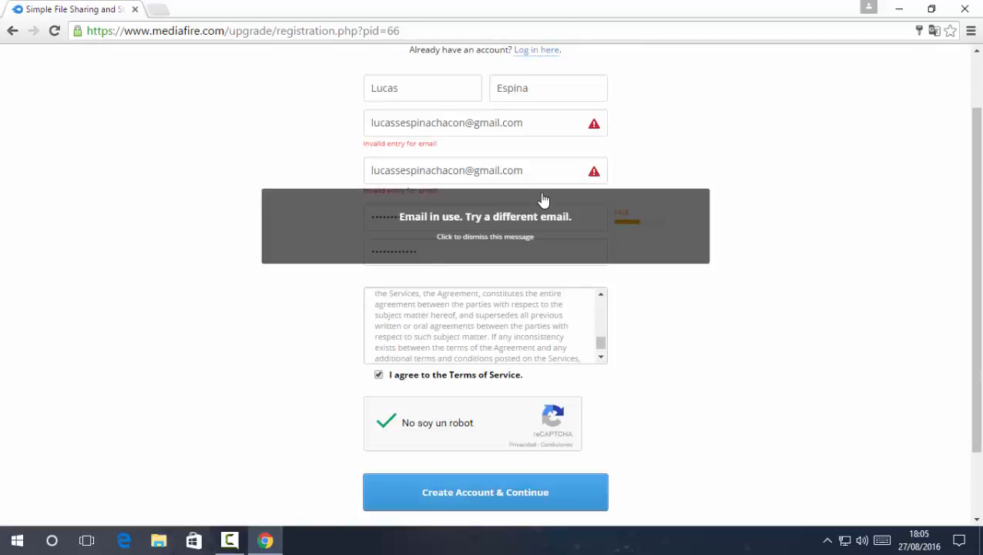
left_click(11, 30)
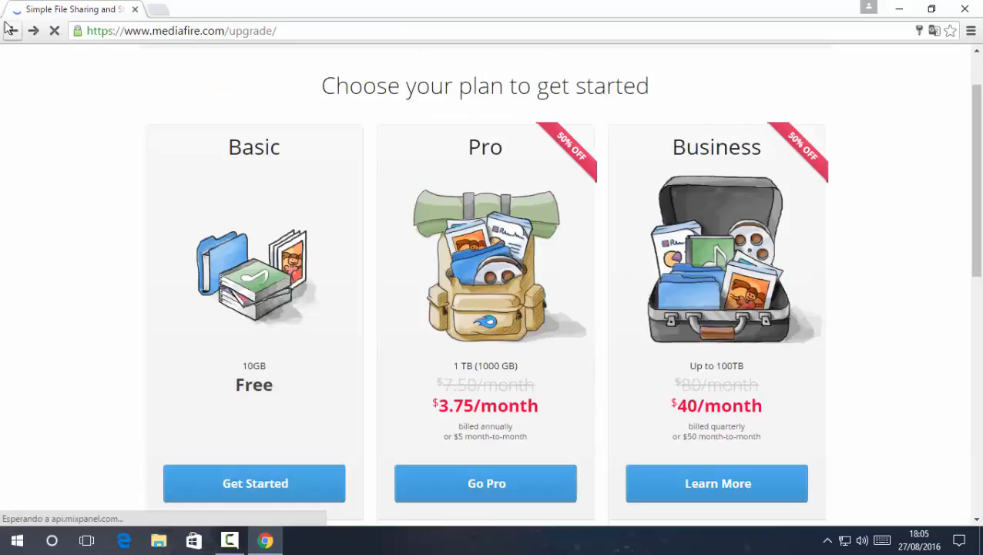
left_click(6, 24)
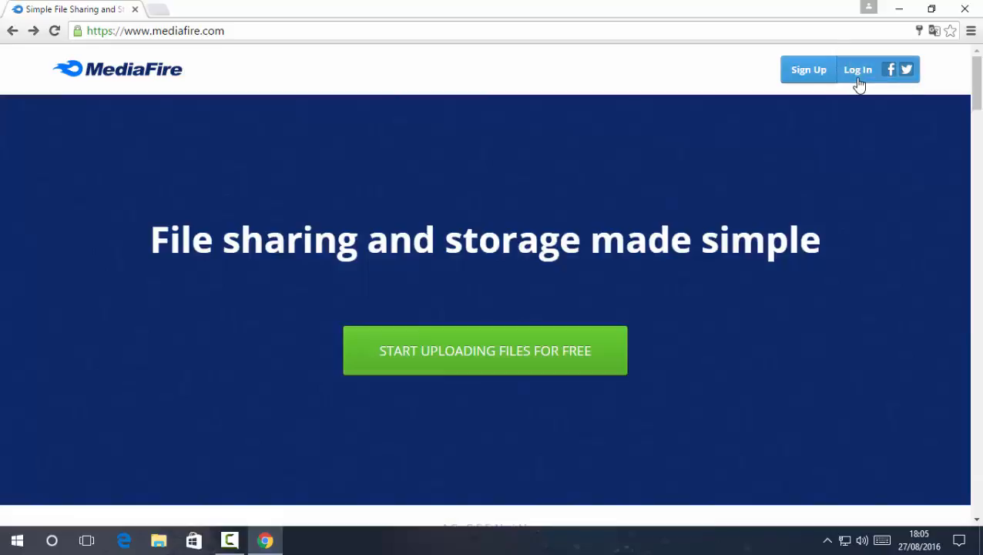
Log in to the existing MediaFire account with Facebook to reach My Files
left_click(858, 77)
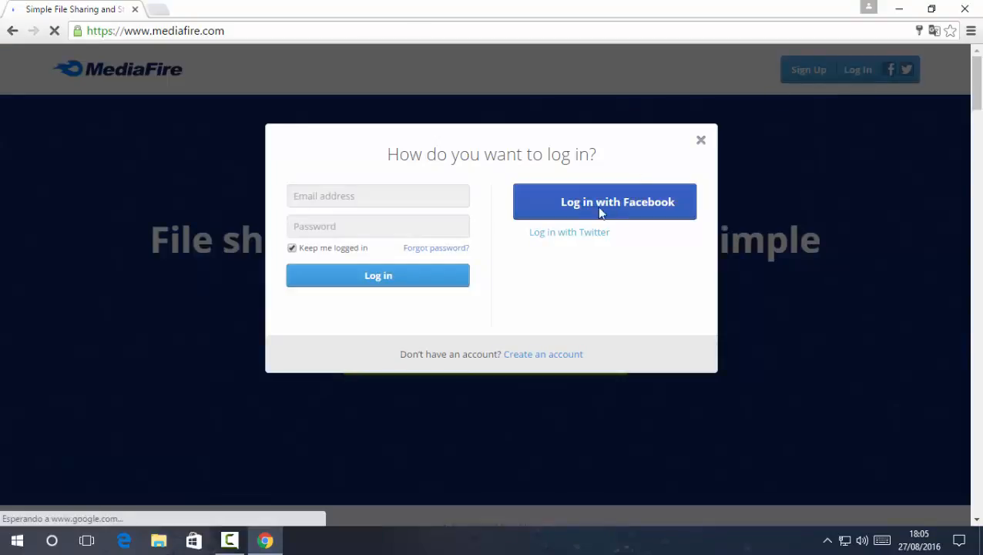
left_click(385, 217)
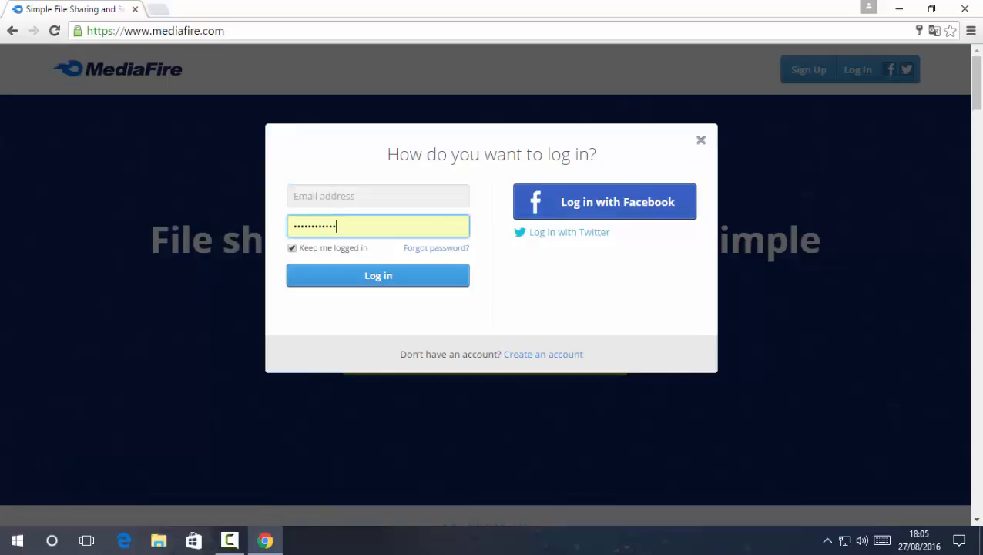
left_click(373, 205)
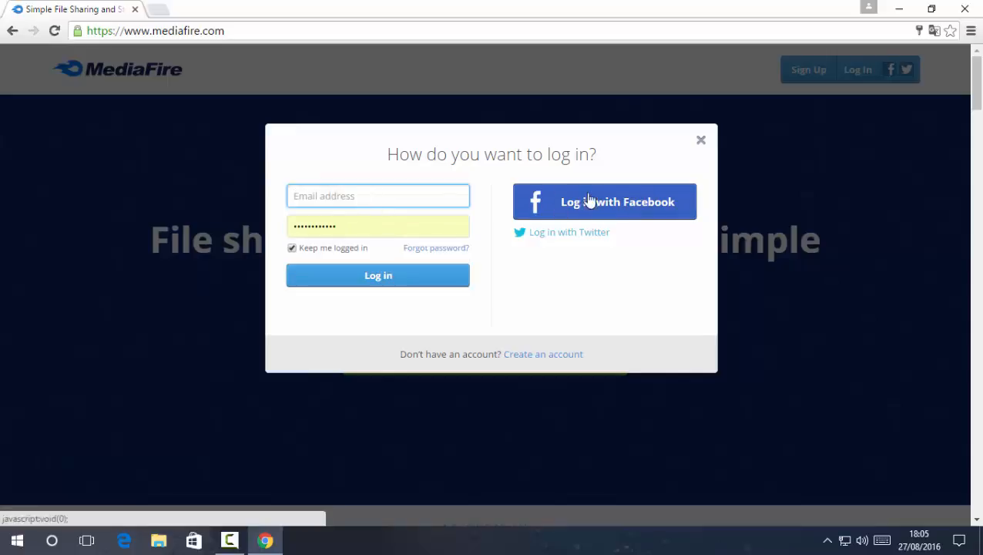
left_click(641, 202)
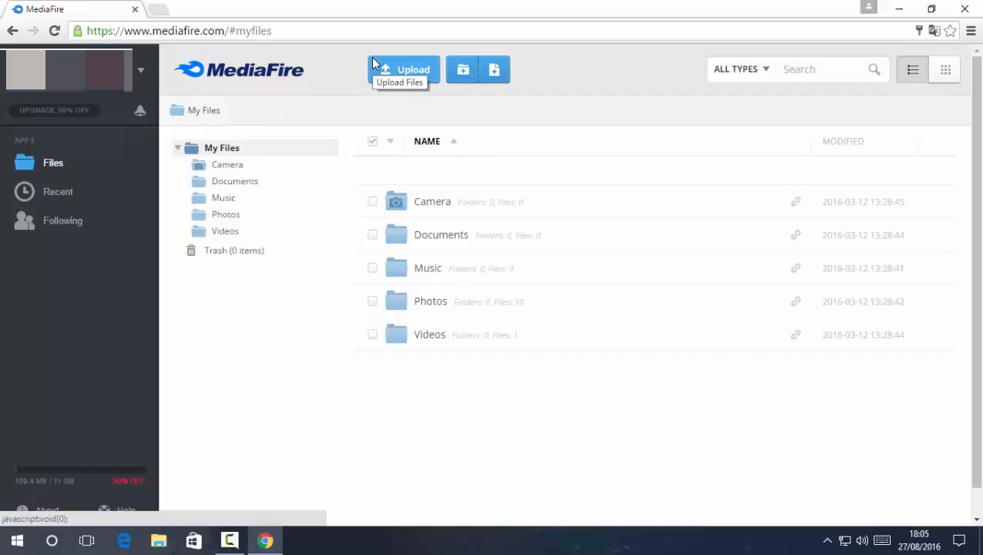
Add Extraelo para tener la carpeta.zip from the Desktop to the upload queue from the computer
left_click(393, 69)
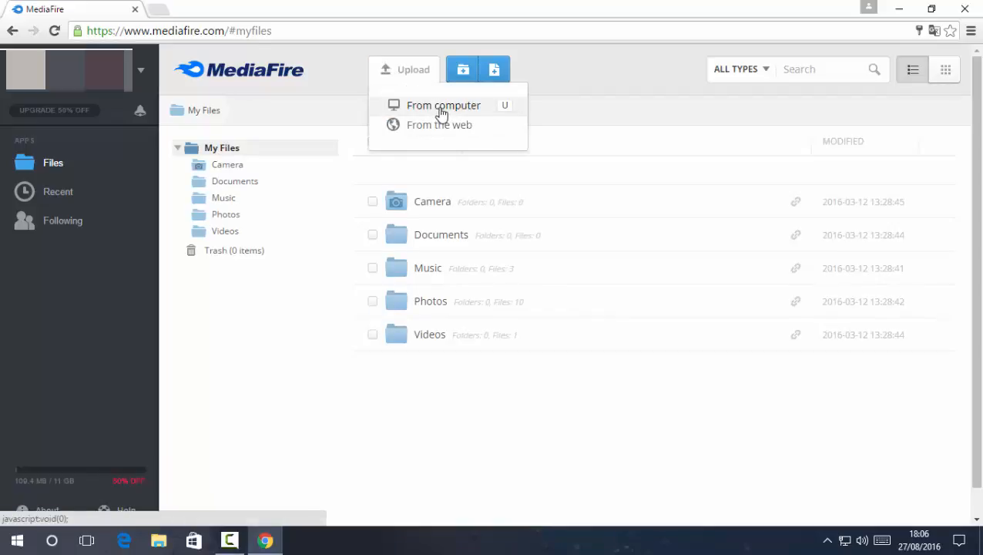
left_click(437, 126)
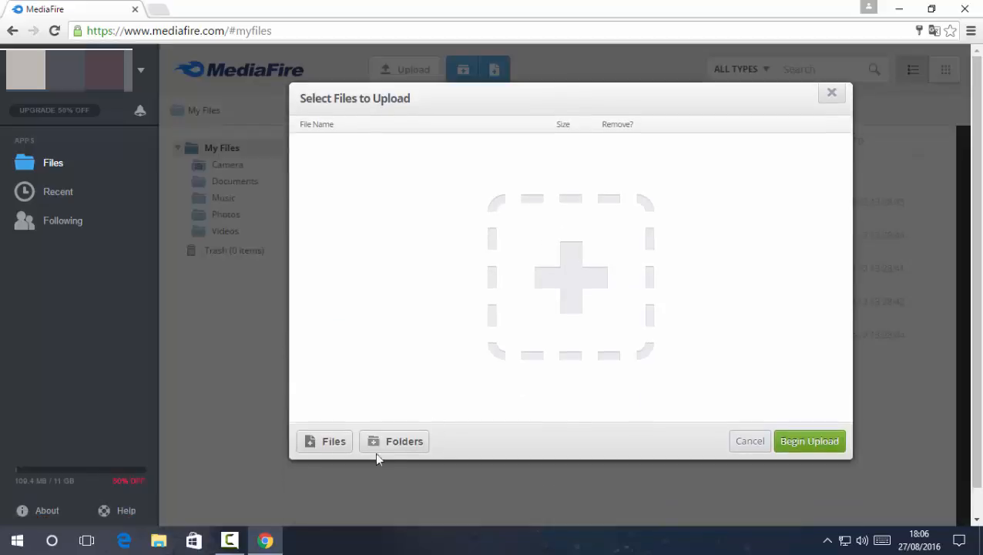
left_click(334, 445)
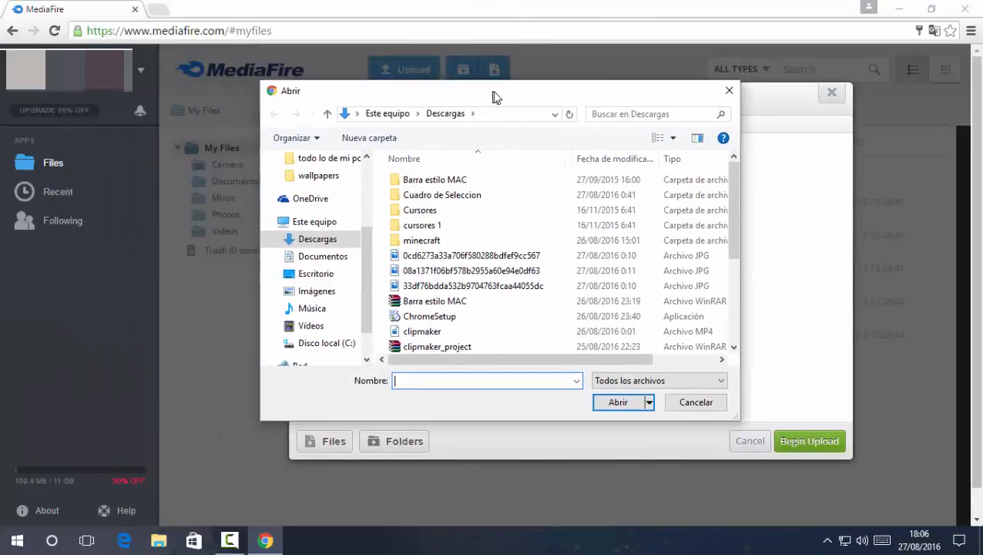
scroll(324, 255, "up", 3)
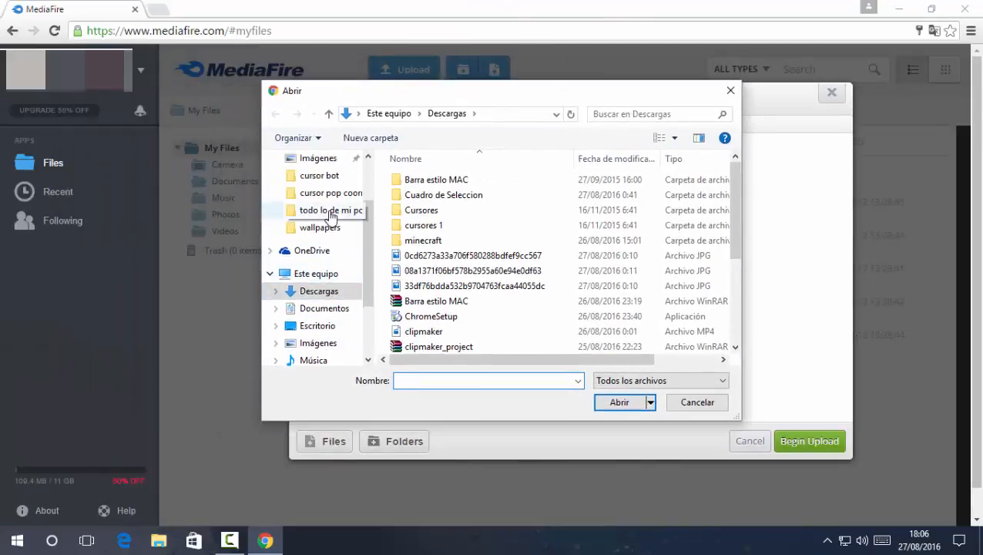
left_click(323, 189)
left_click(423, 195)
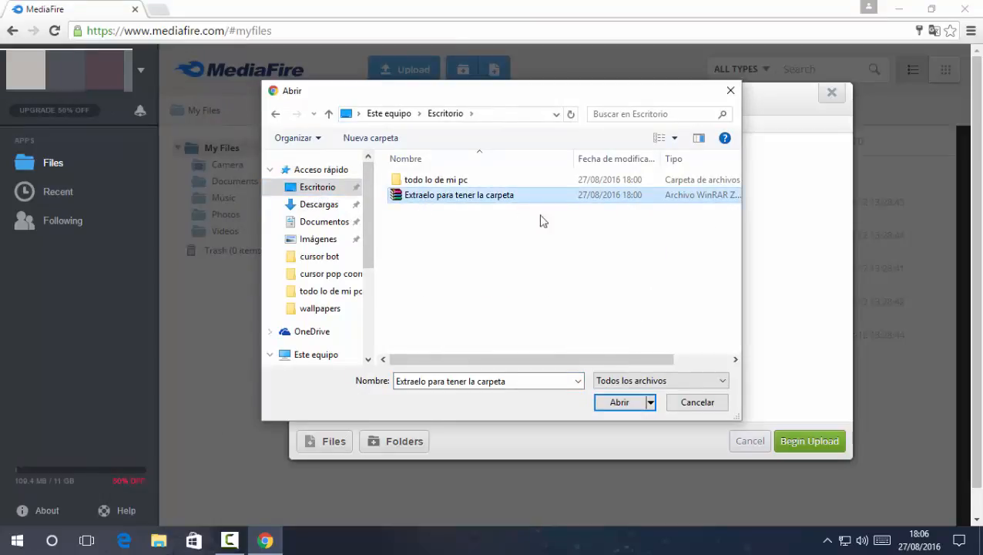
left_click(620, 402)
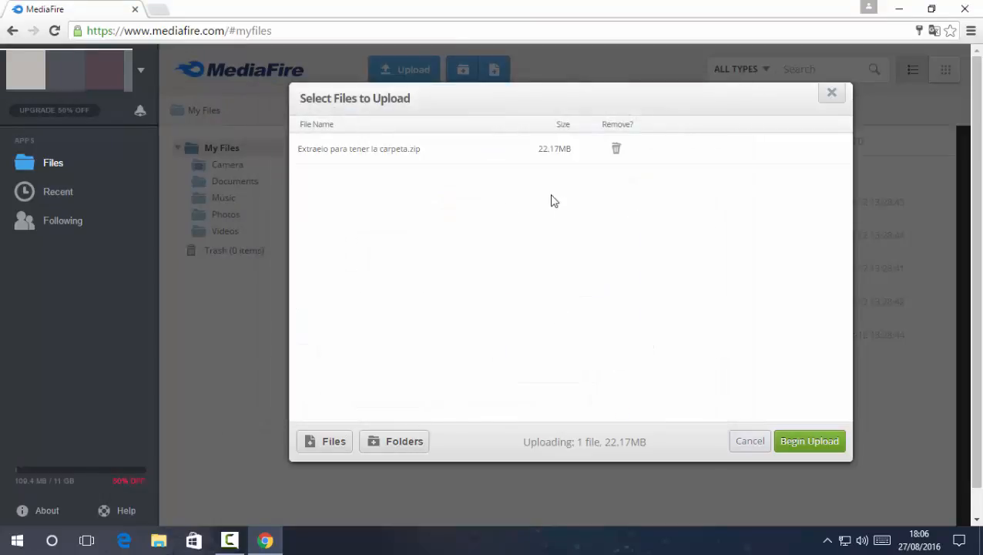
double_click(427, 149)
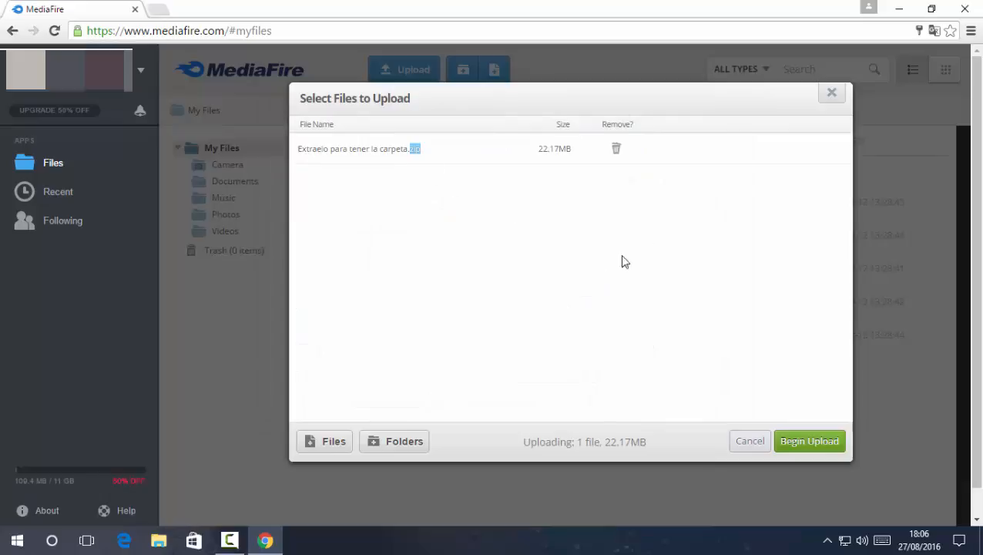
Begin uploading Extraelo para tener la carpeta.zip and minimize the progress window
left_click(807, 445)
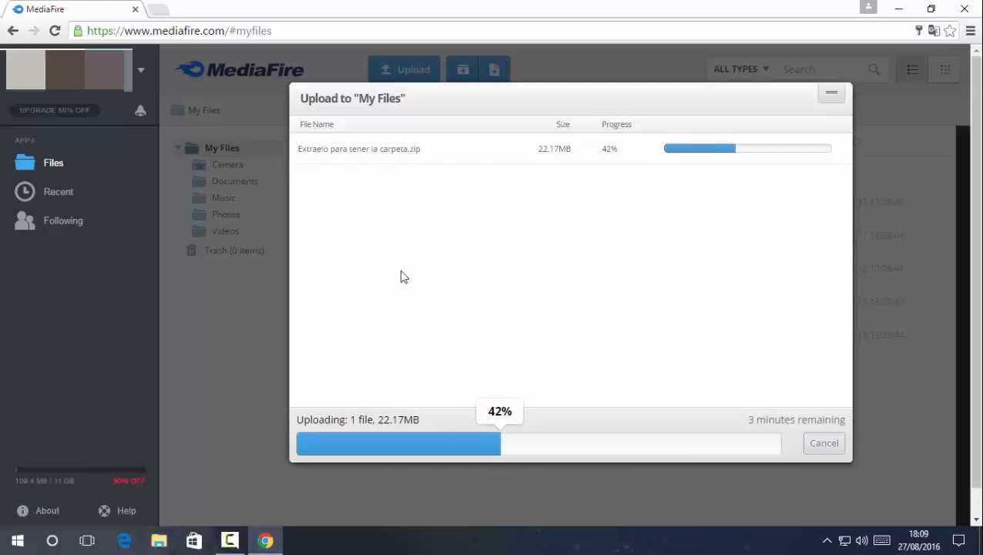
left_click(526, 412)
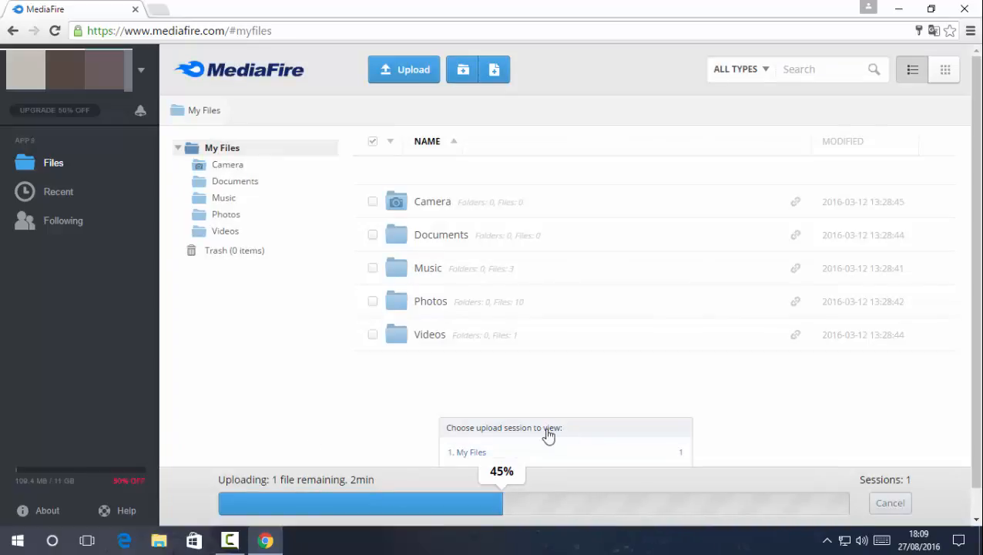
left_click(540, 454)
left_click(818, 92)
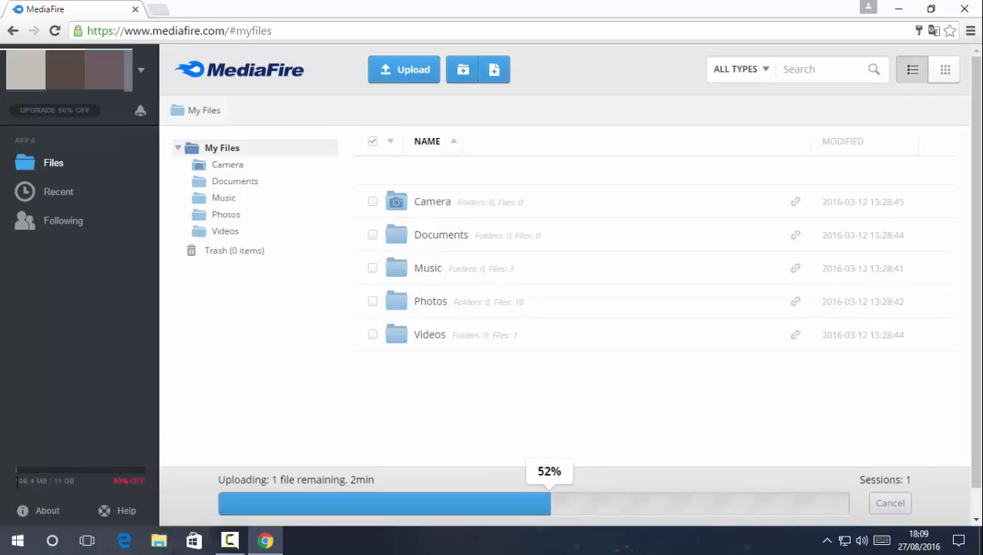
Close the stray upgrade tab and reopen the My Files upload details until Upload Complete appears
left_click(128, 480)
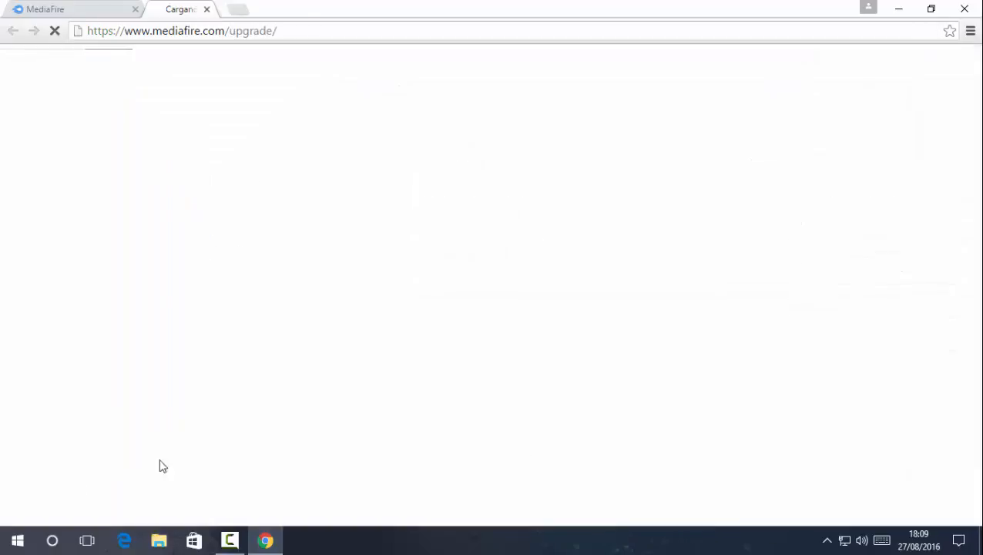
left_click(270, 8)
mouse_move(574, 443)
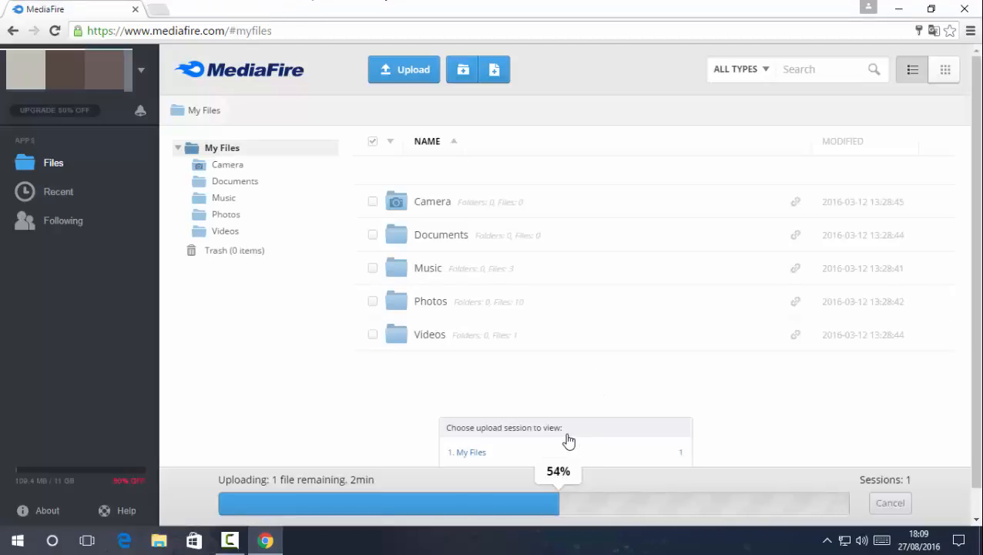
left_click(555, 455)
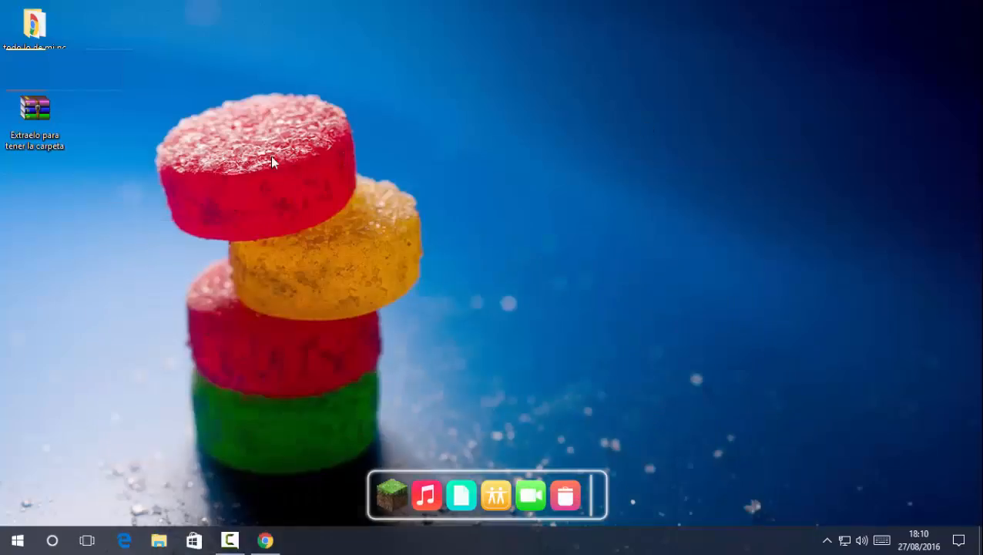
left_click(265, 539)
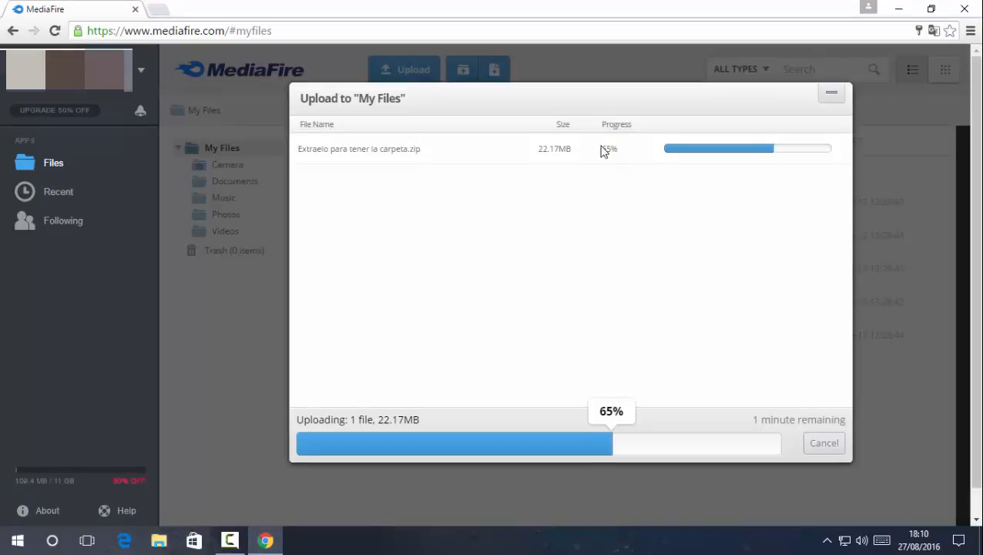
double_click(610, 150)
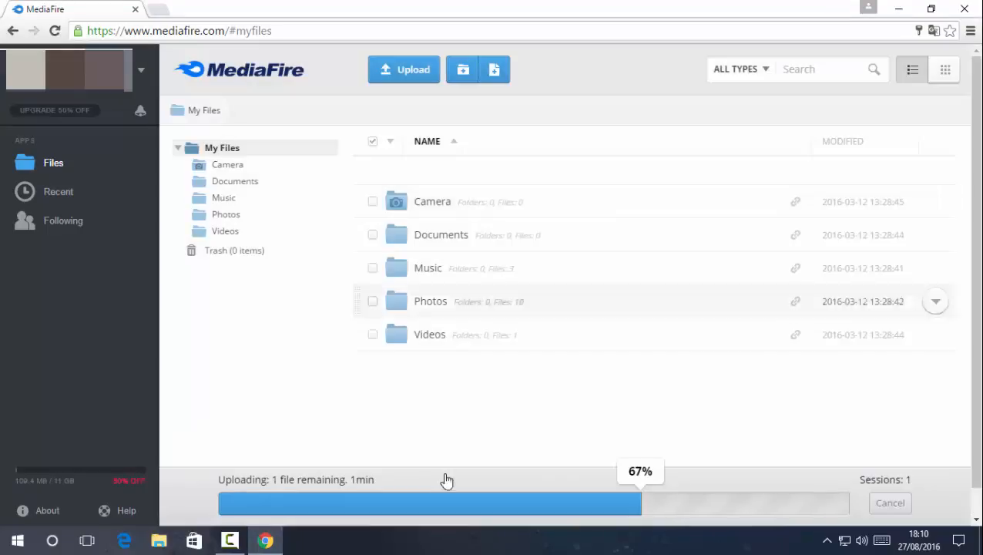
left_click(445, 478)
left_click(579, 451)
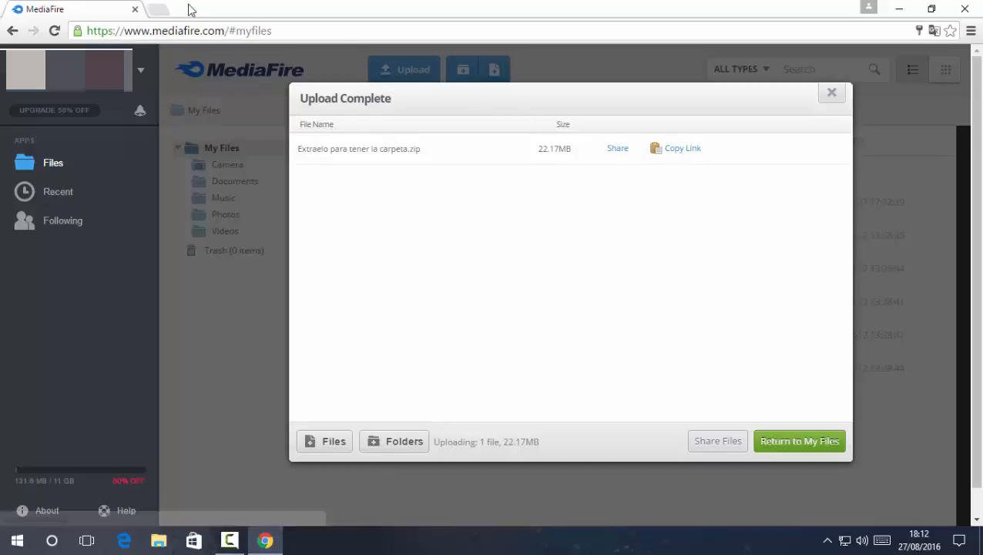
Paste the clipboard into a new tab's address bar, then close that extra tab
left_click(158, 10)
right_click(168, 29)
left_click(196, 93)
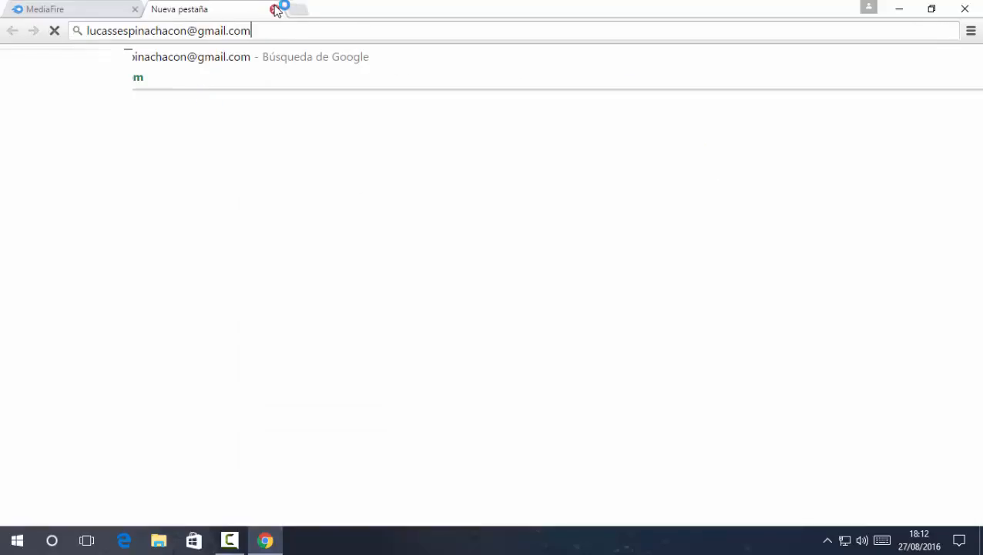
left_click(274, 9)
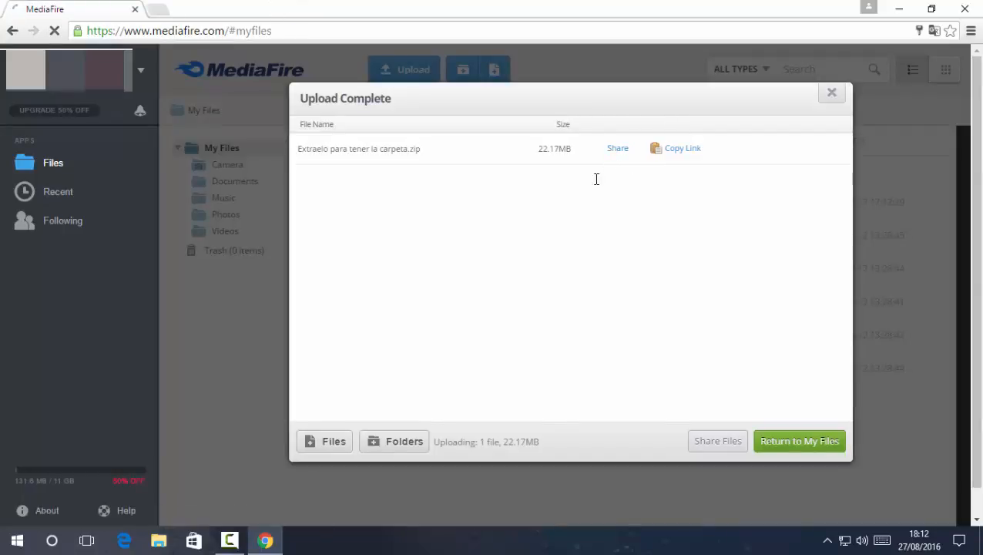
Copy the zip's share link via Share and Copy Link, and open a new blank tab
left_click(617, 148)
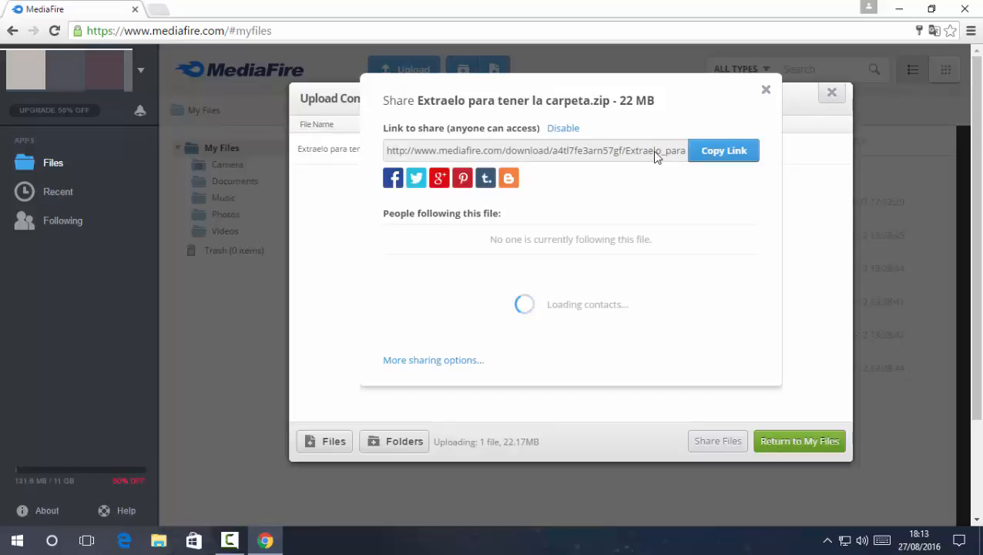
left_click(723, 151)
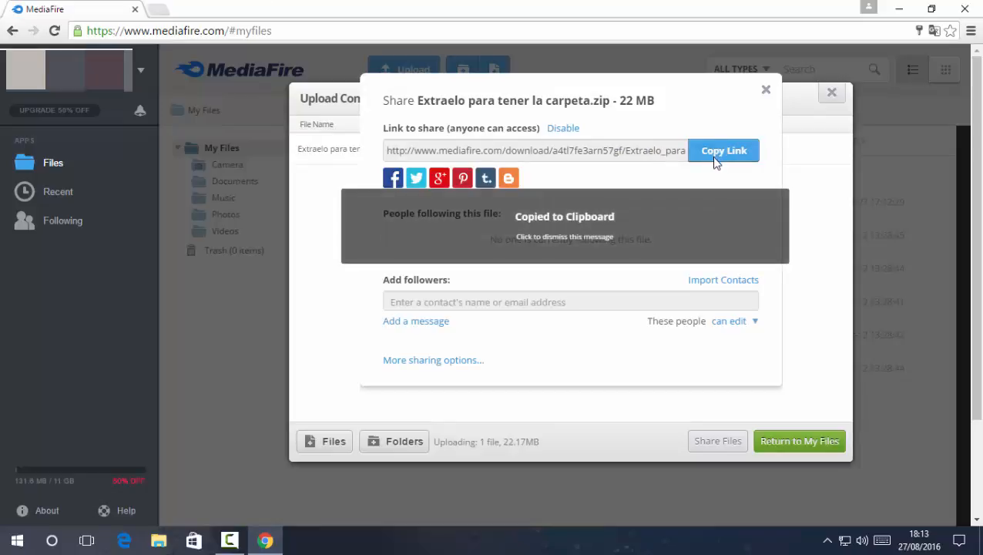
left_click(419, 150)
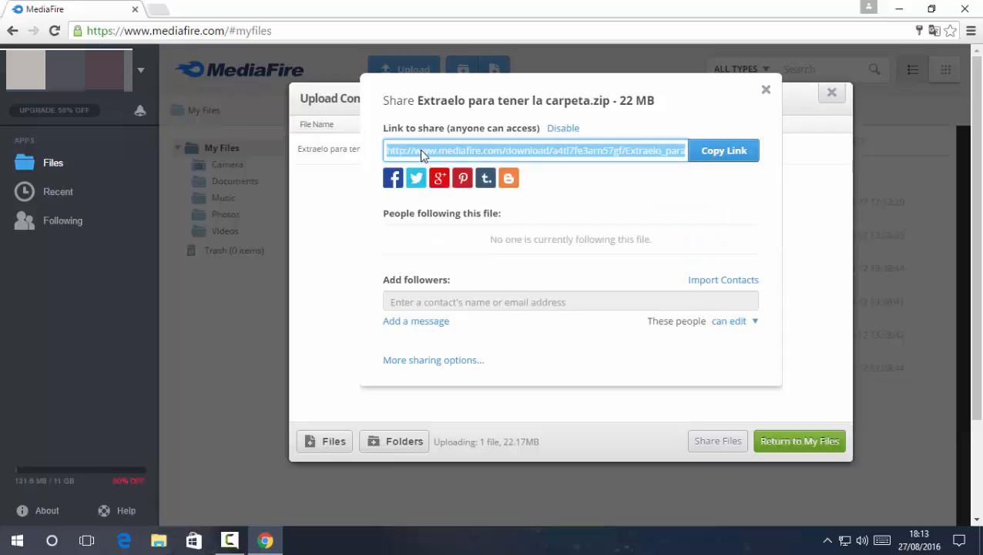
right_click(421, 156)
left_click(447, 161)
left_click(179, 7)
right_click(200, 28)
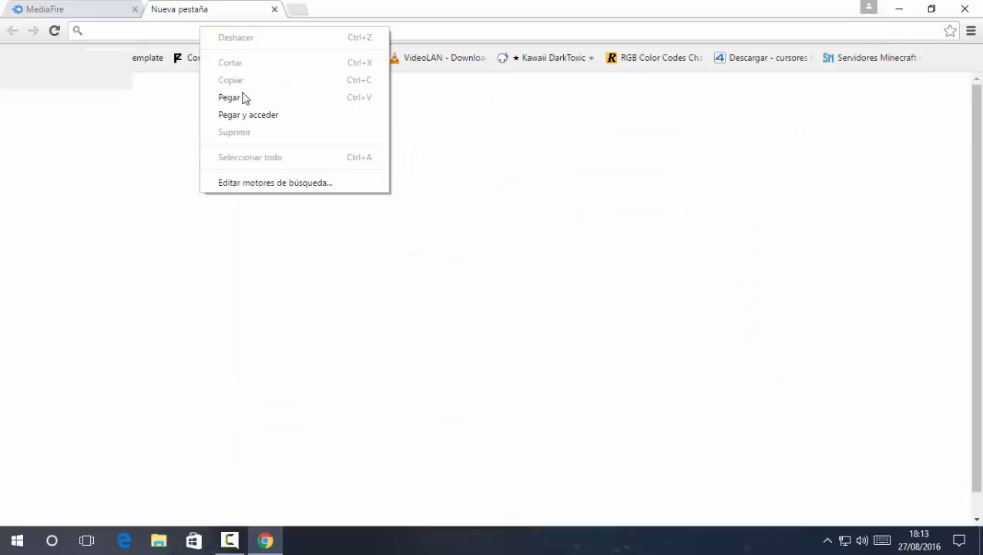
Paste the share link and load the zip's 22.17 MB download page, dismissing the translation prompt
left_click(243, 98)
key("Return")
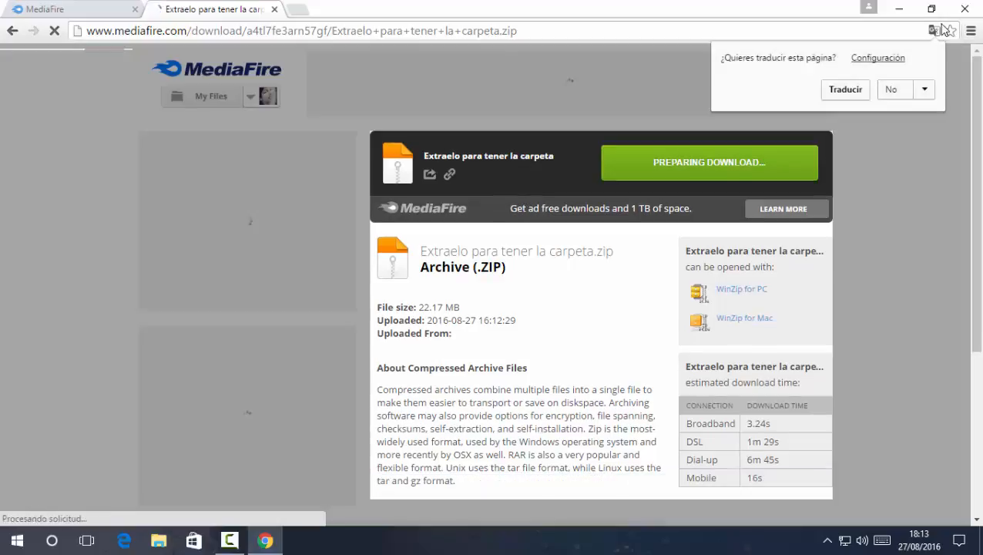
left_click(935, 30)
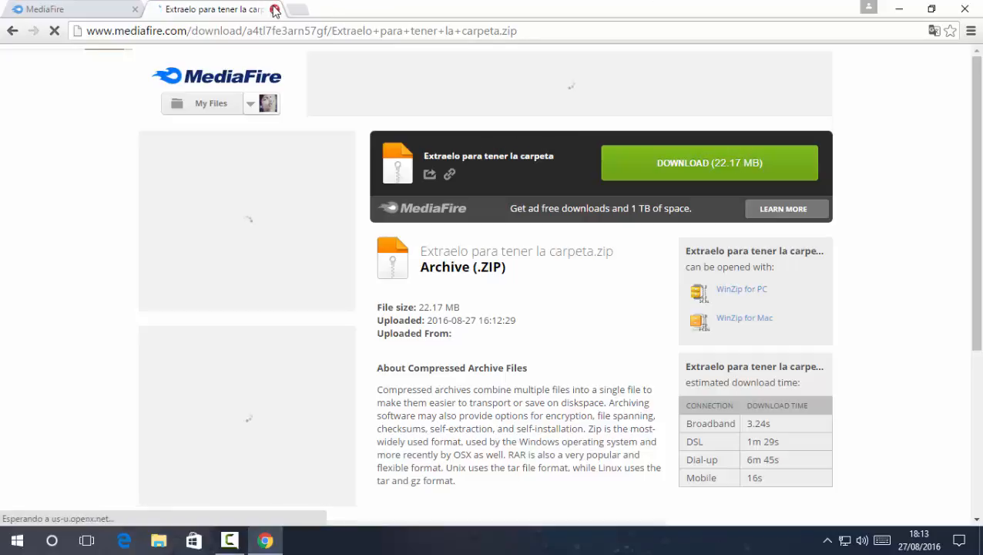
Close the download tab, the Share and Upload Complete windows, and Chrome
left_click(274, 10)
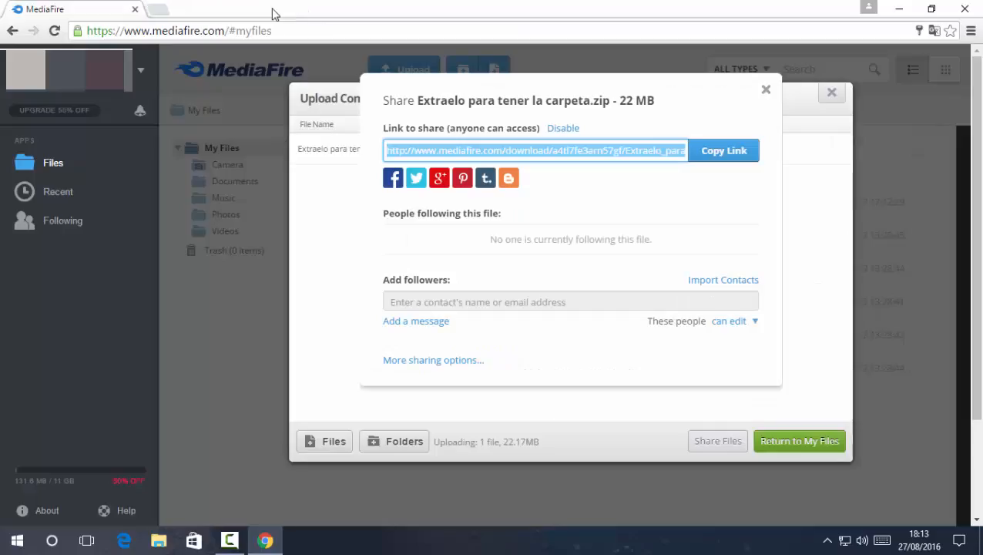
left_click(832, 94)
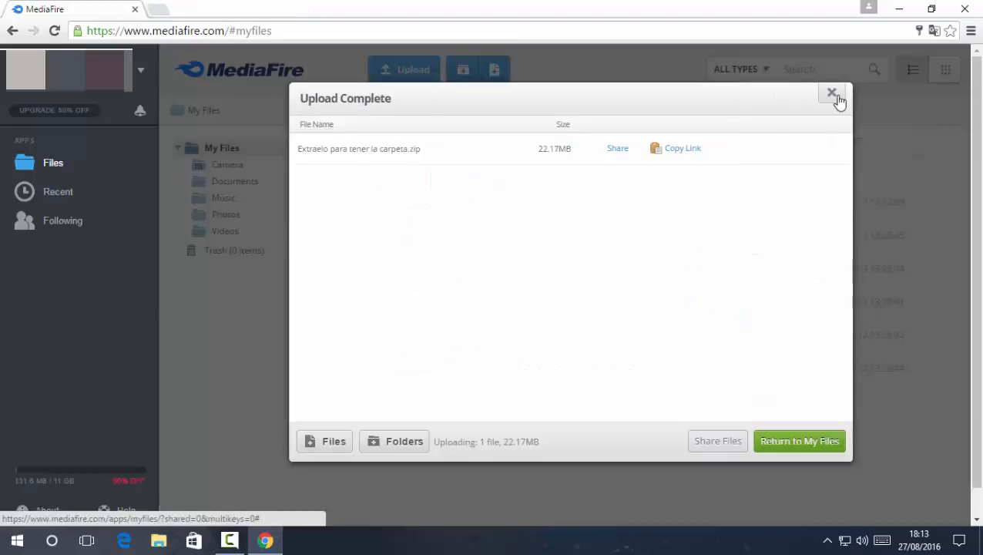
left_click(832, 94)
left_click(965, 8)
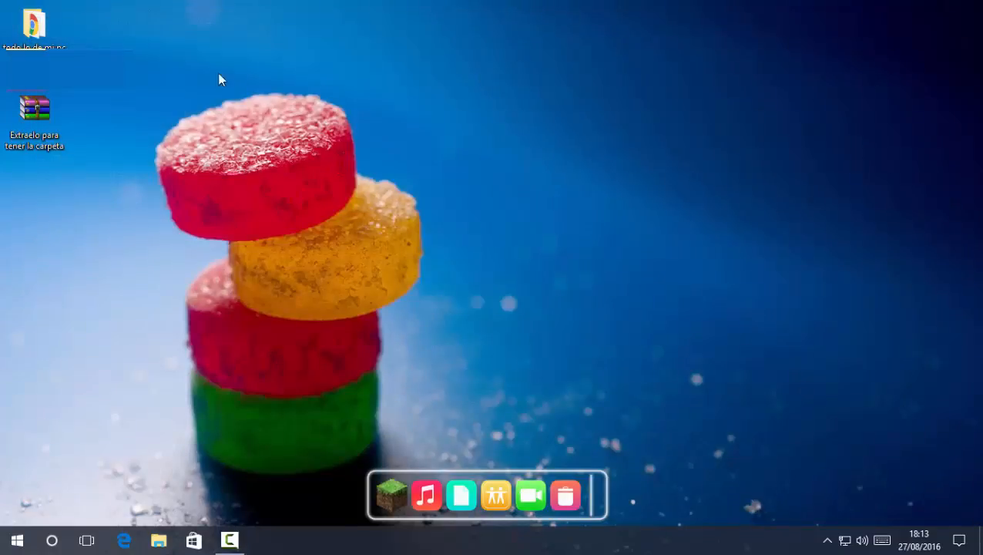